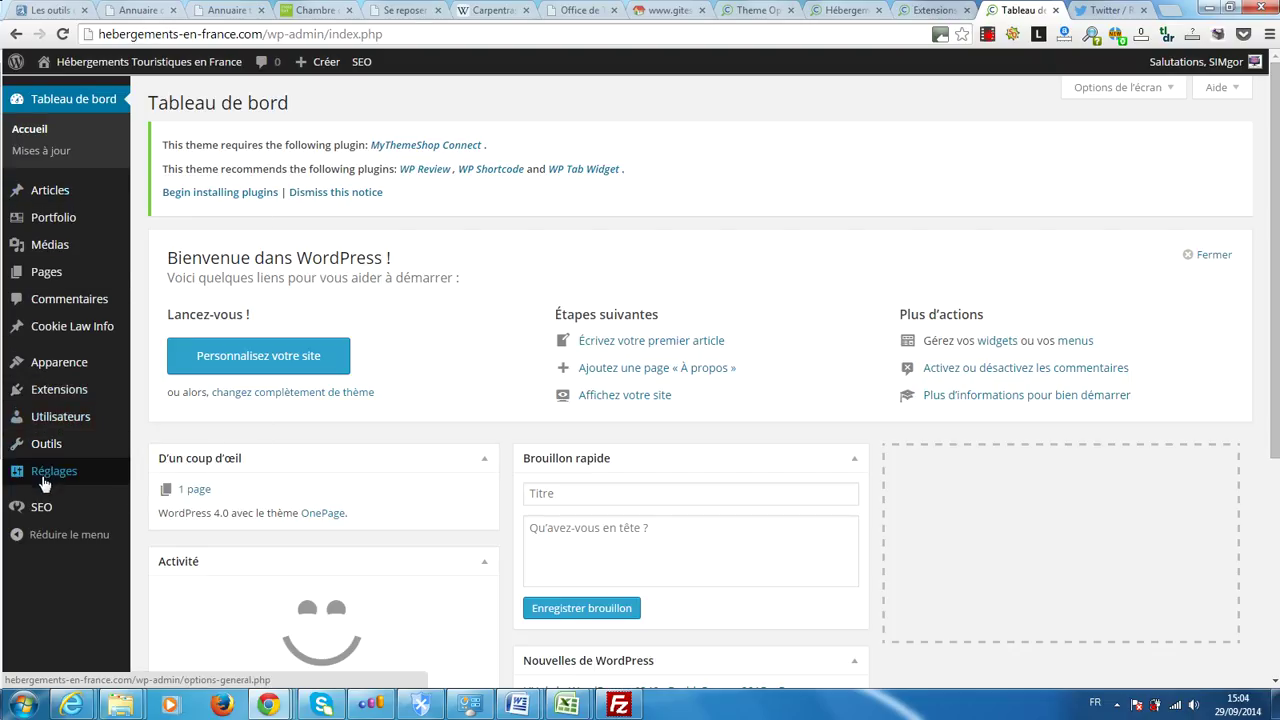
Open the site's general settings and bring the user registration, time zone and date options into view.
{"action": "mouse_move", "coordinate": [44, 484]}
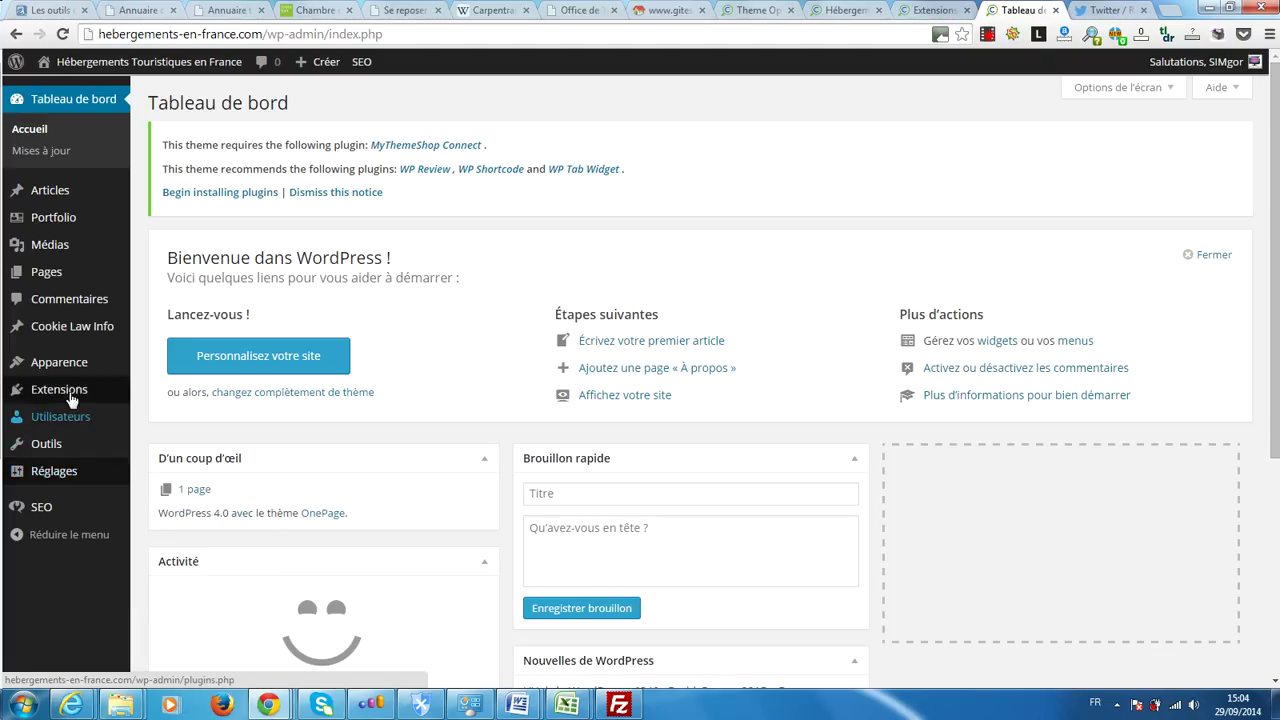
{"action": "mouse_move", "coordinate": [58, 372]}
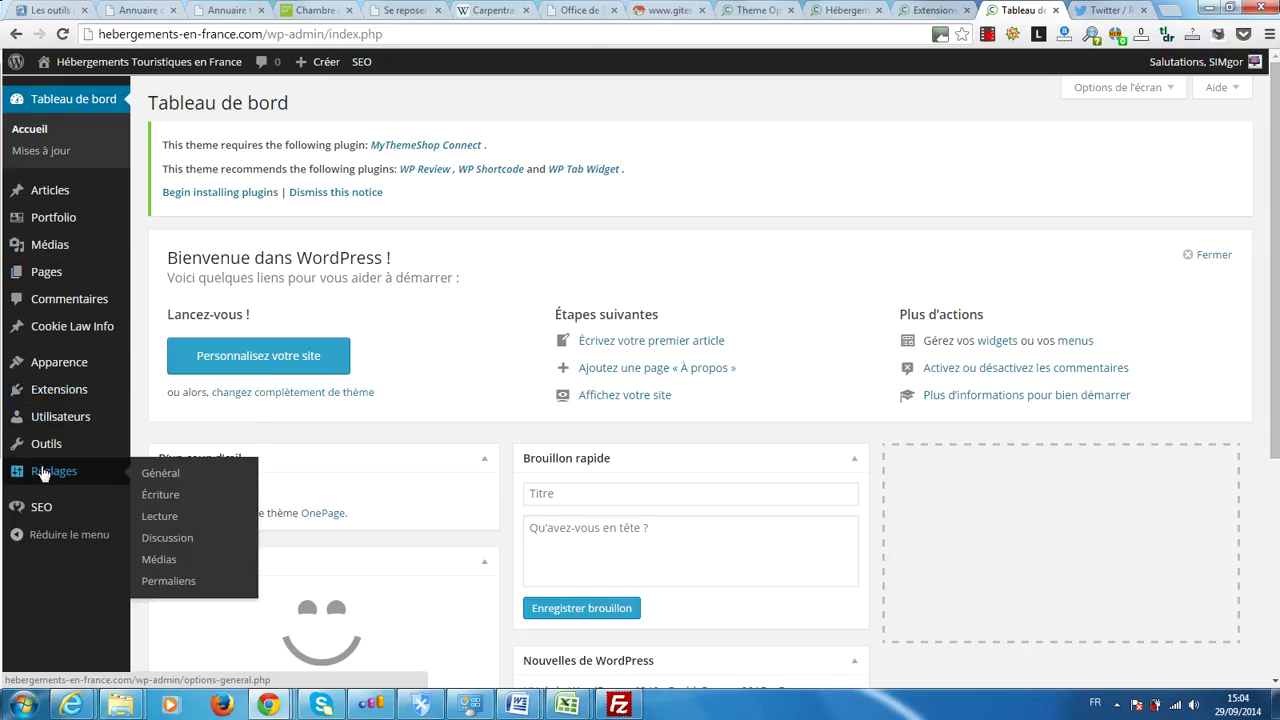
{"action": "left_click", "coordinate": [167, 471]}
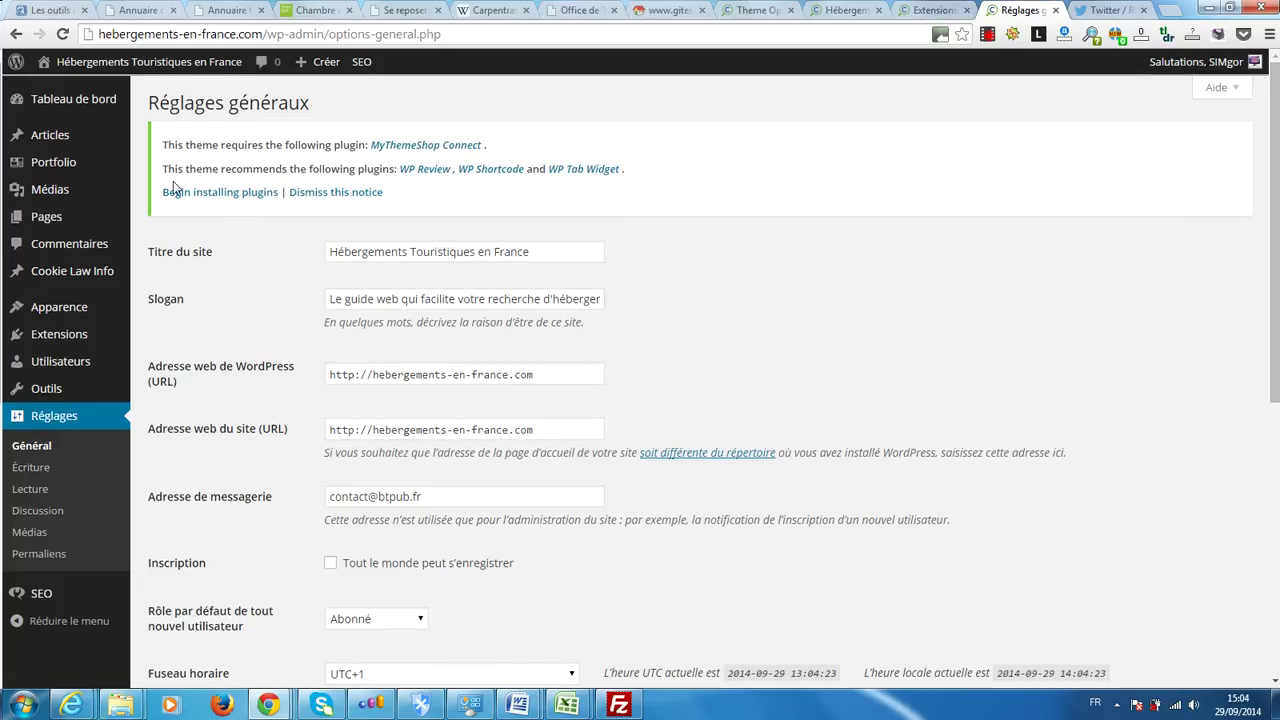
{"action": "scroll", "coordinate": [178, 193], "scroll_direction": "down", "scroll_amount": 1}
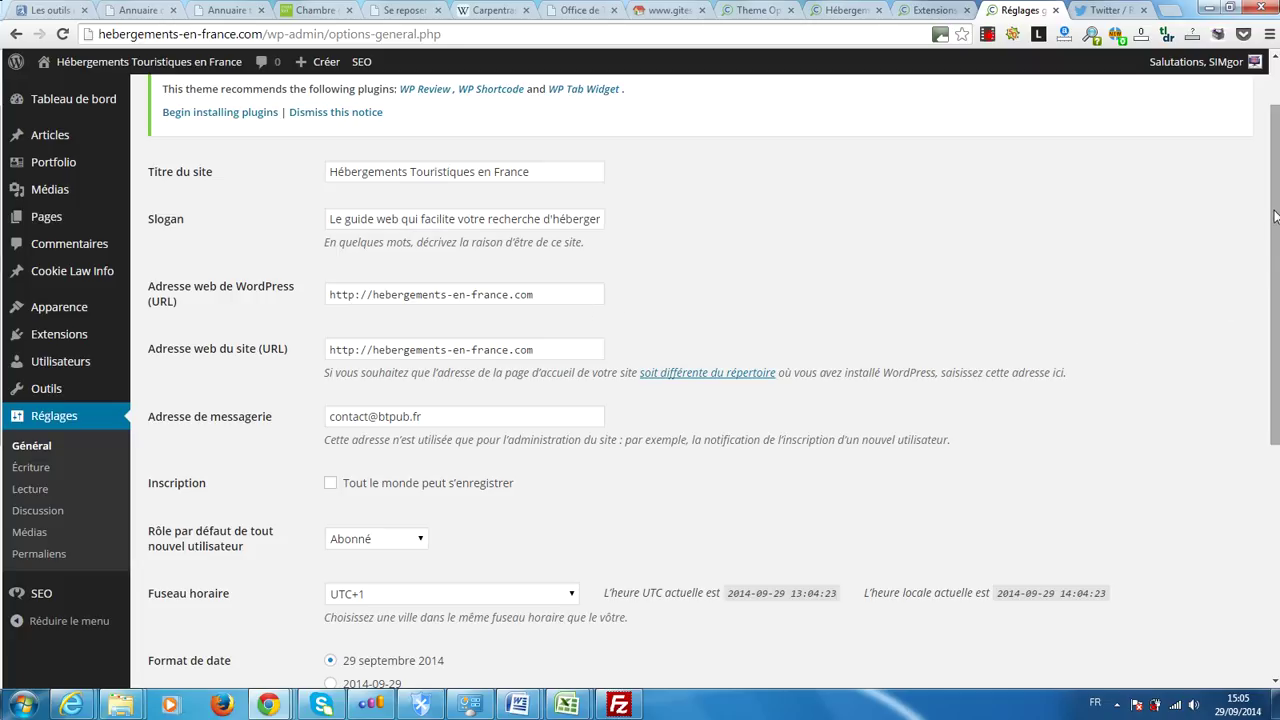
{"action": "left_click_drag", "start_coordinate": [1275, 214], "coordinate": [1277, 310]}
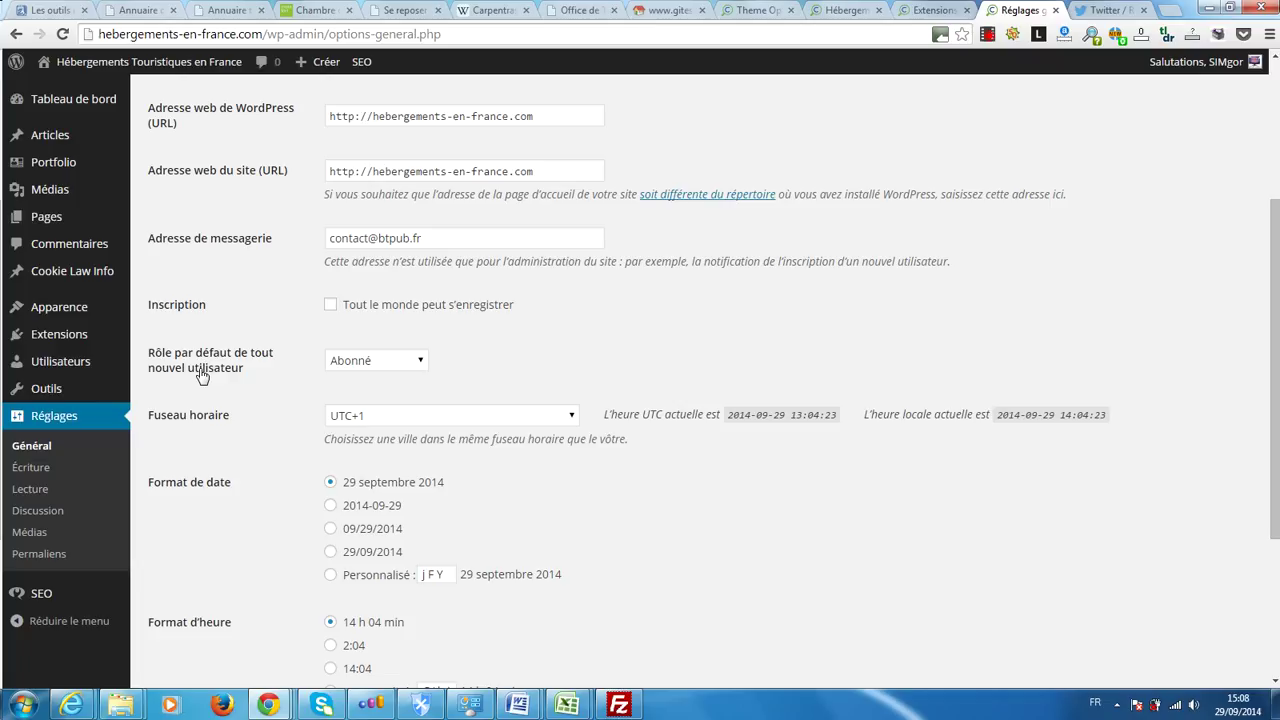
Try Éditeur as the default role for new users, and set the role back to Abonné.
{"action": "left_click", "coordinate": [369, 362]}
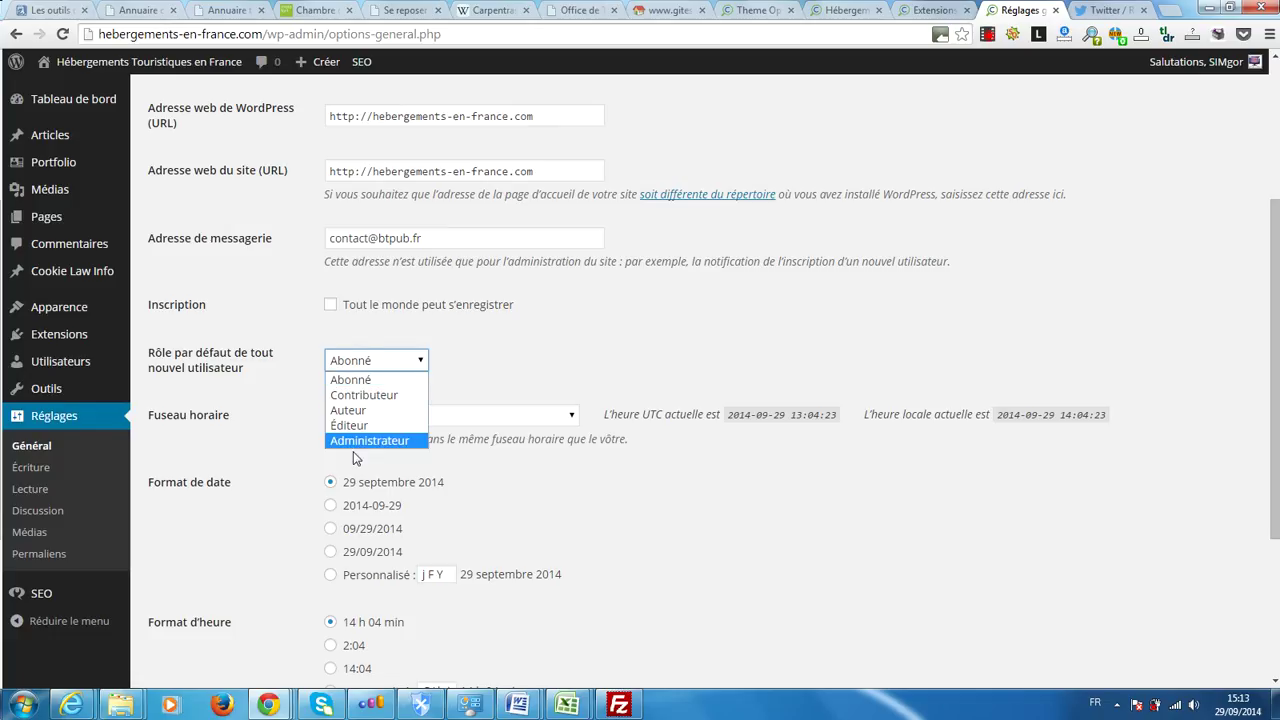
{"action": "left_click", "coordinate": [378, 361]}
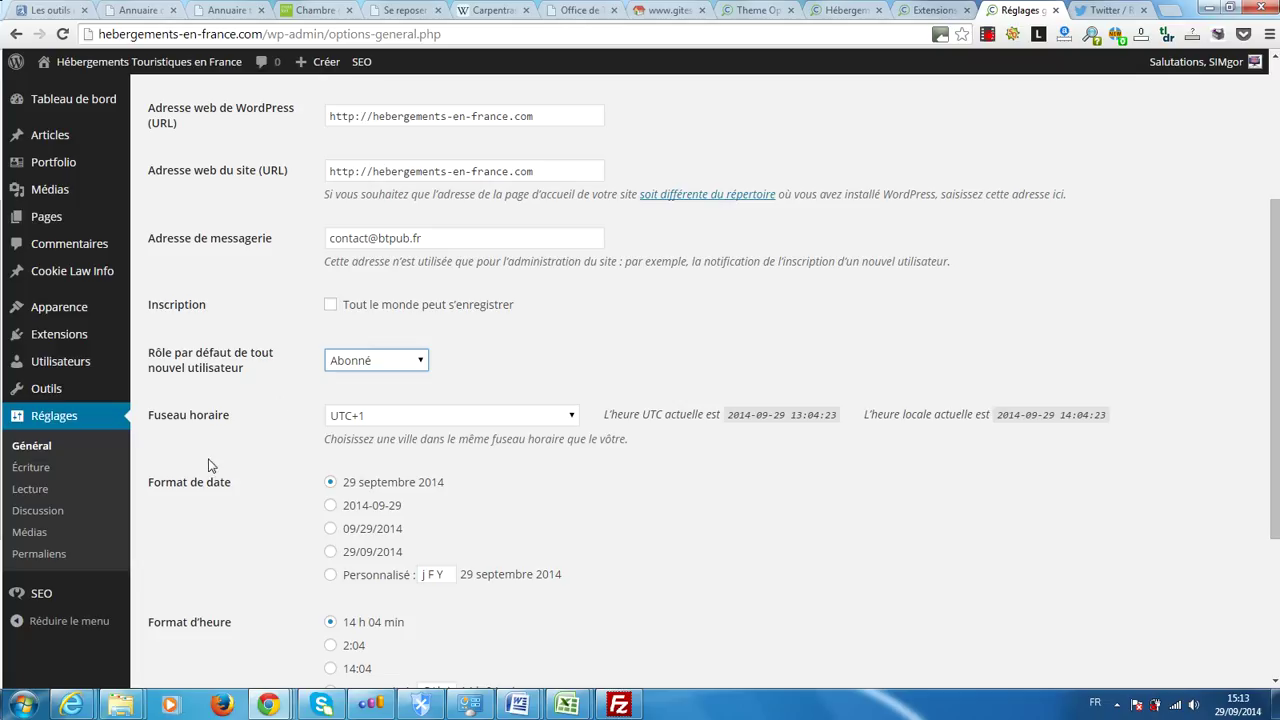
{"action": "left_click", "coordinate": [384, 364]}
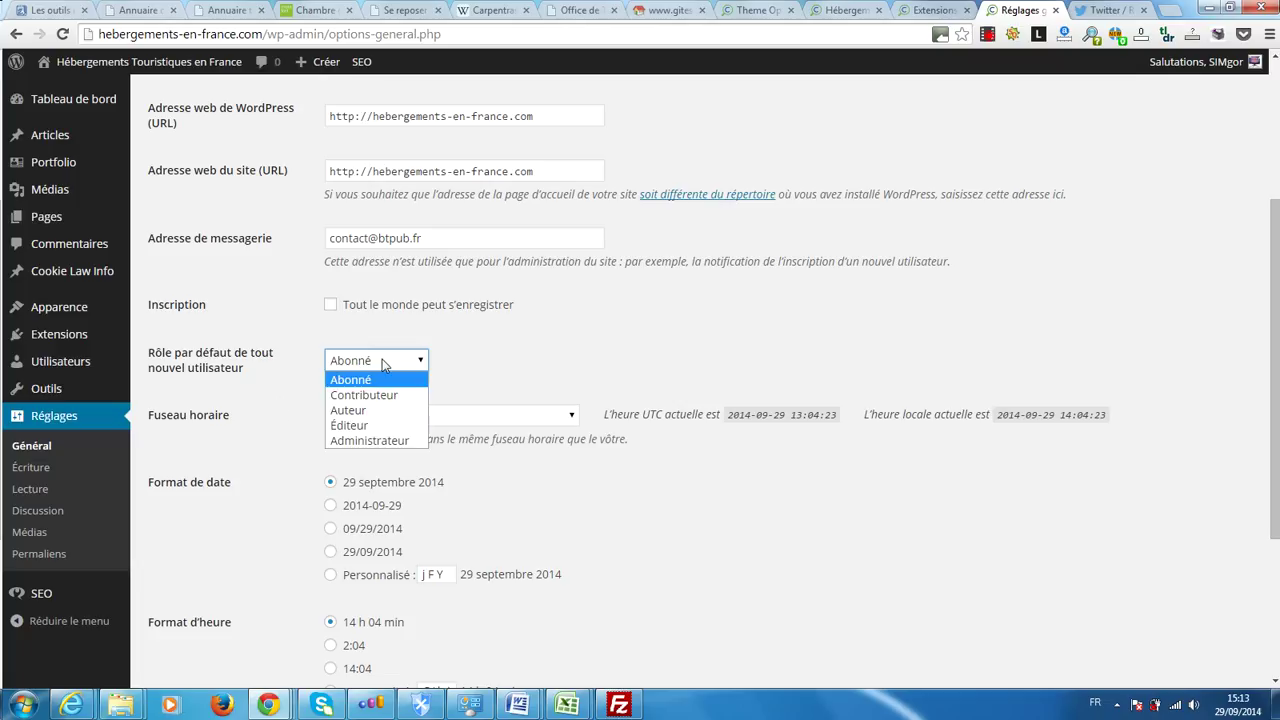
{"action": "left_click", "coordinate": [348, 425]}
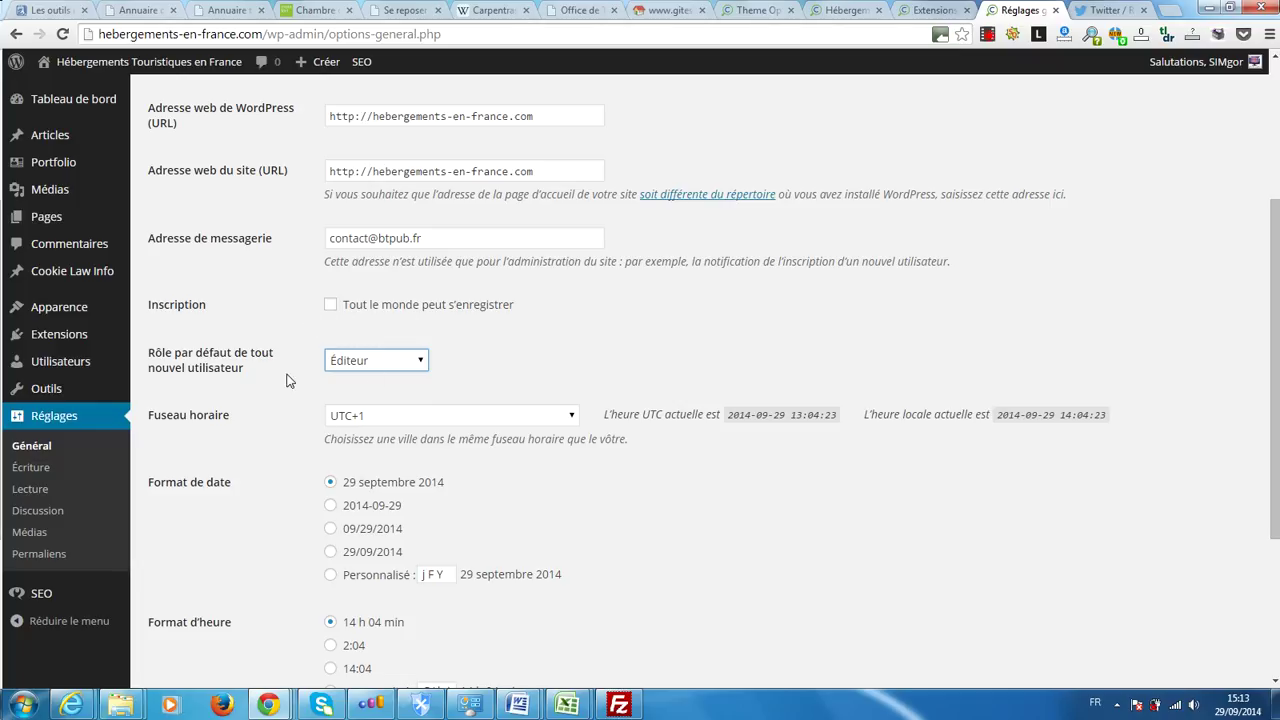
{"action": "left_click", "coordinate": [366, 362]}
{"action": "left_click", "coordinate": [352, 380]}
Examine the date and time formats, the week's starting day and the site language options.
{"action": "scroll", "coordinate": [300, 530], "scroll_direction": "down", "scroll_amount": 1}
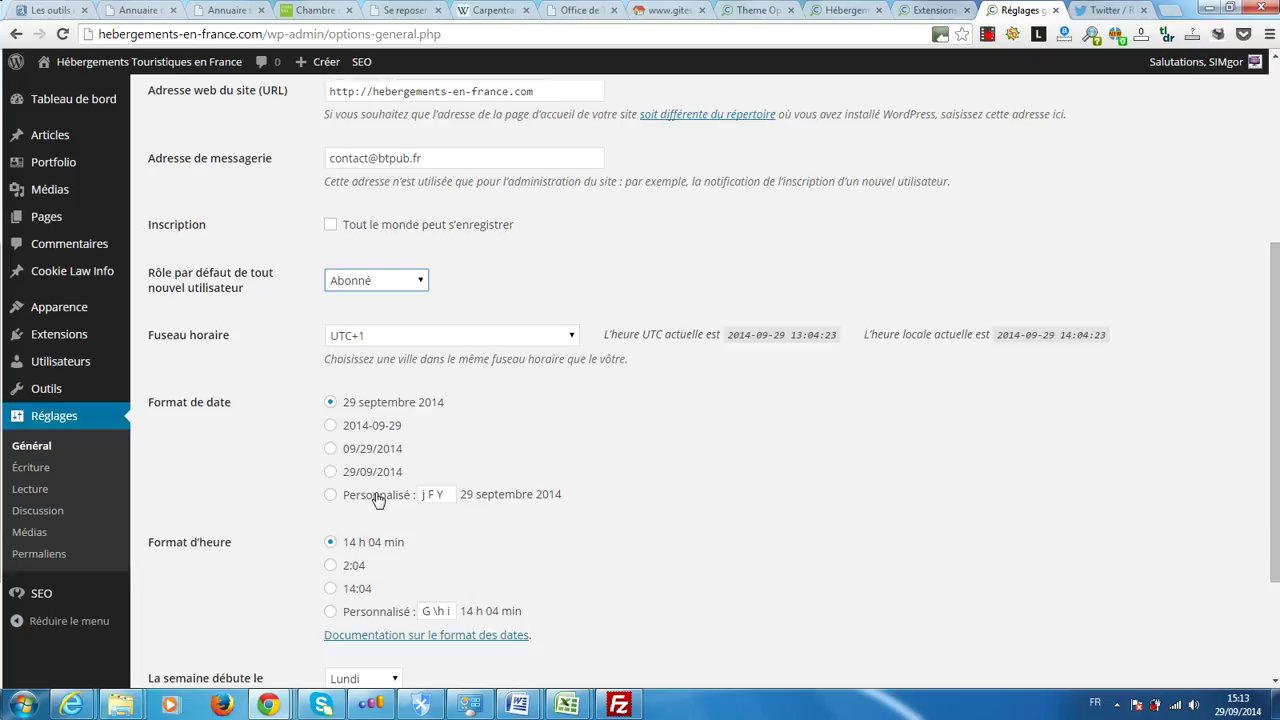
{"action": "mouse_move", "coordinate": [393, 542]}
{"action": "scroll", "coordinate": [292, 463], "scroll_direction": "down", "scroll_amount": 3}
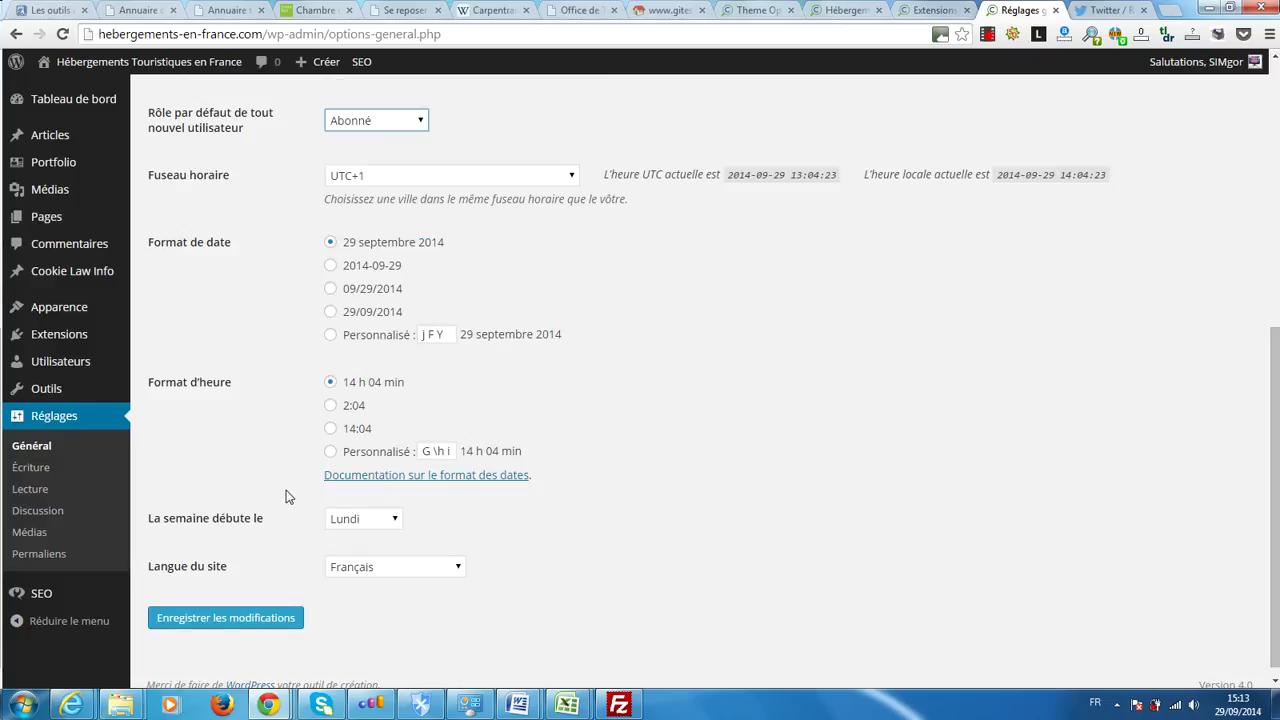
{"action": "scroll", "coordinate": [349, 485], "scroll_direction": "down", "scroll_amount": 1}
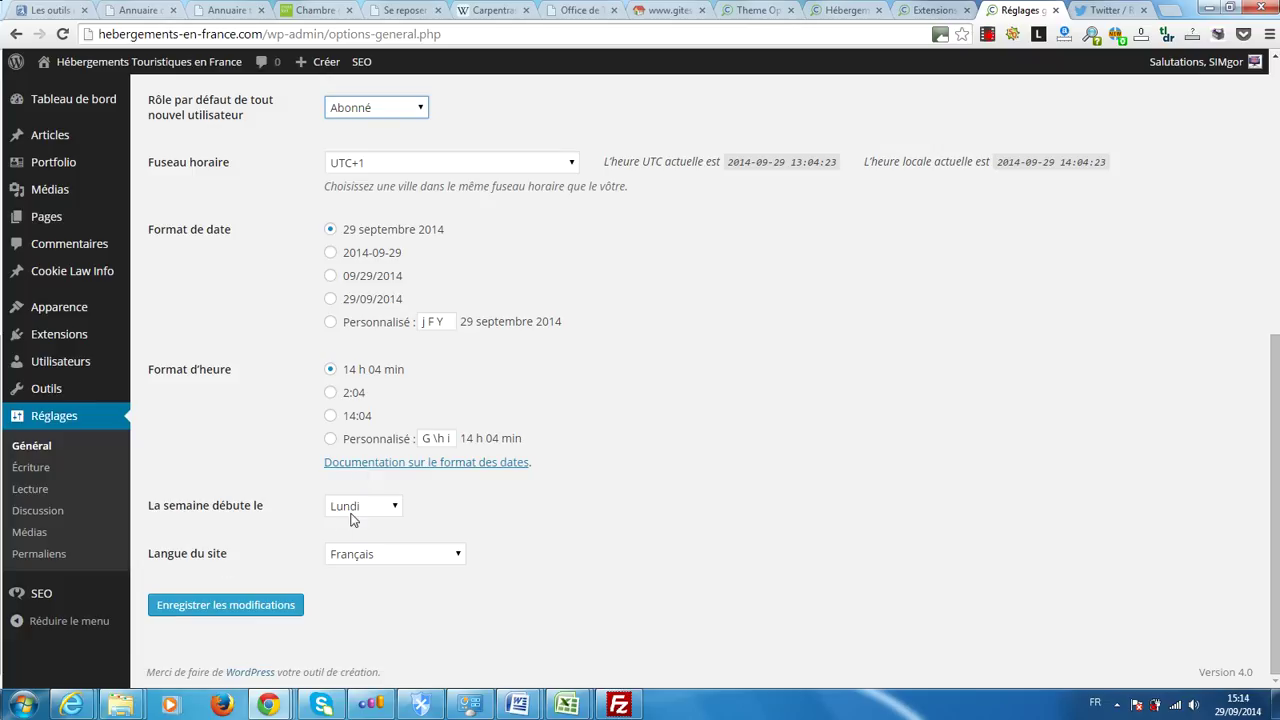
{"action": "left_click", "coordinate": [350, 510]}
{"action": "left_click", "coordinate": [347, 510]}
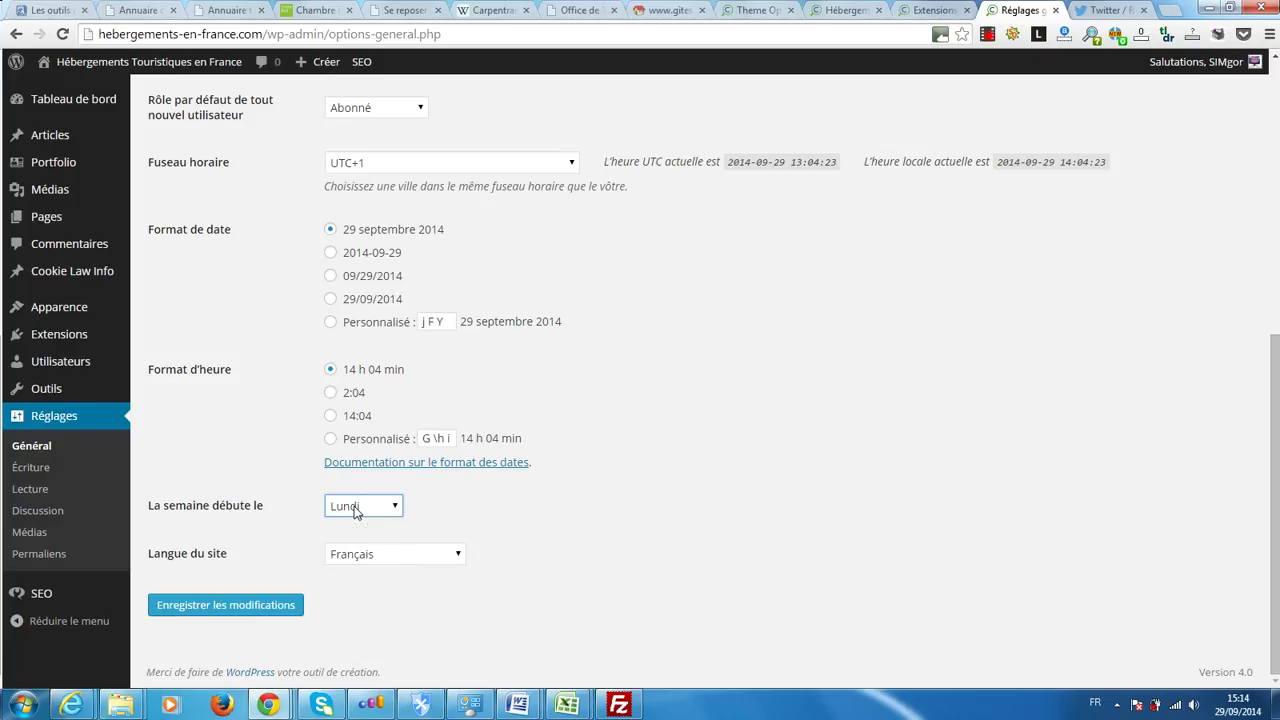
{"action": "left_click", "coordinate": [339, 563]}
{"action": "left_click", "coordinate": [337, 562]}
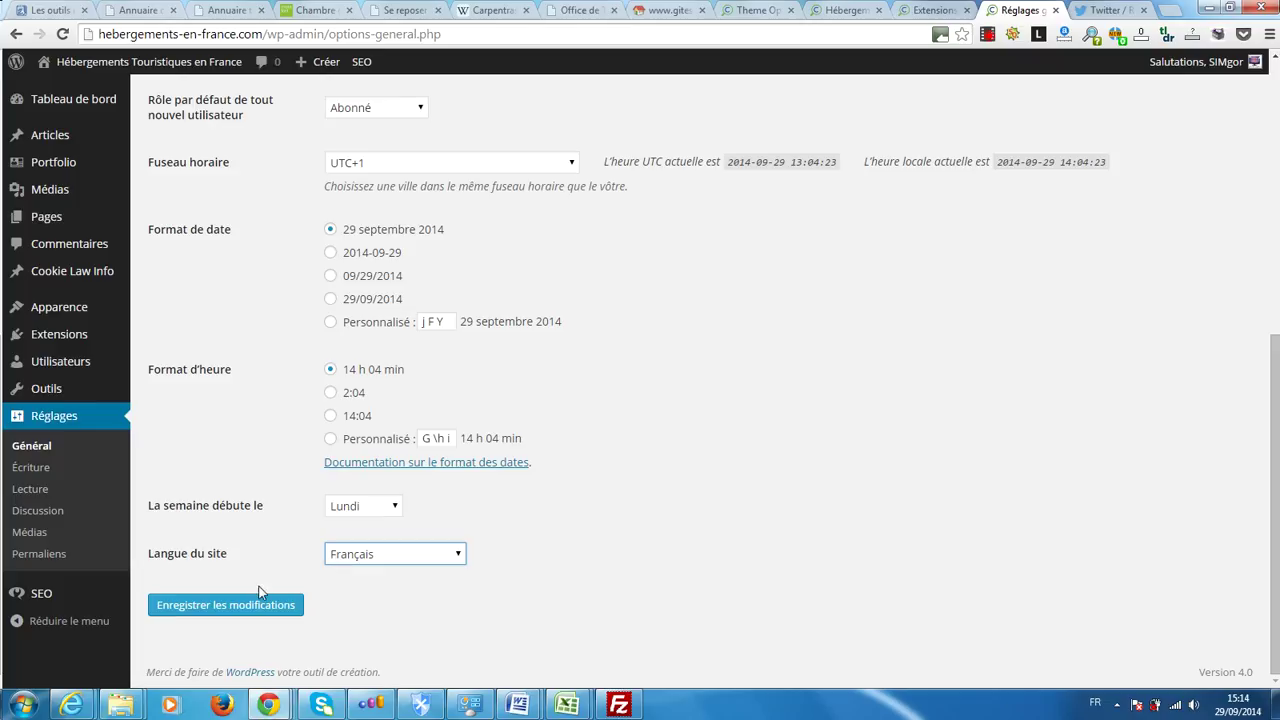
Save the general settings and look over the reloaded page.
{"action": "left_click", "coordinate": [192, 612]}
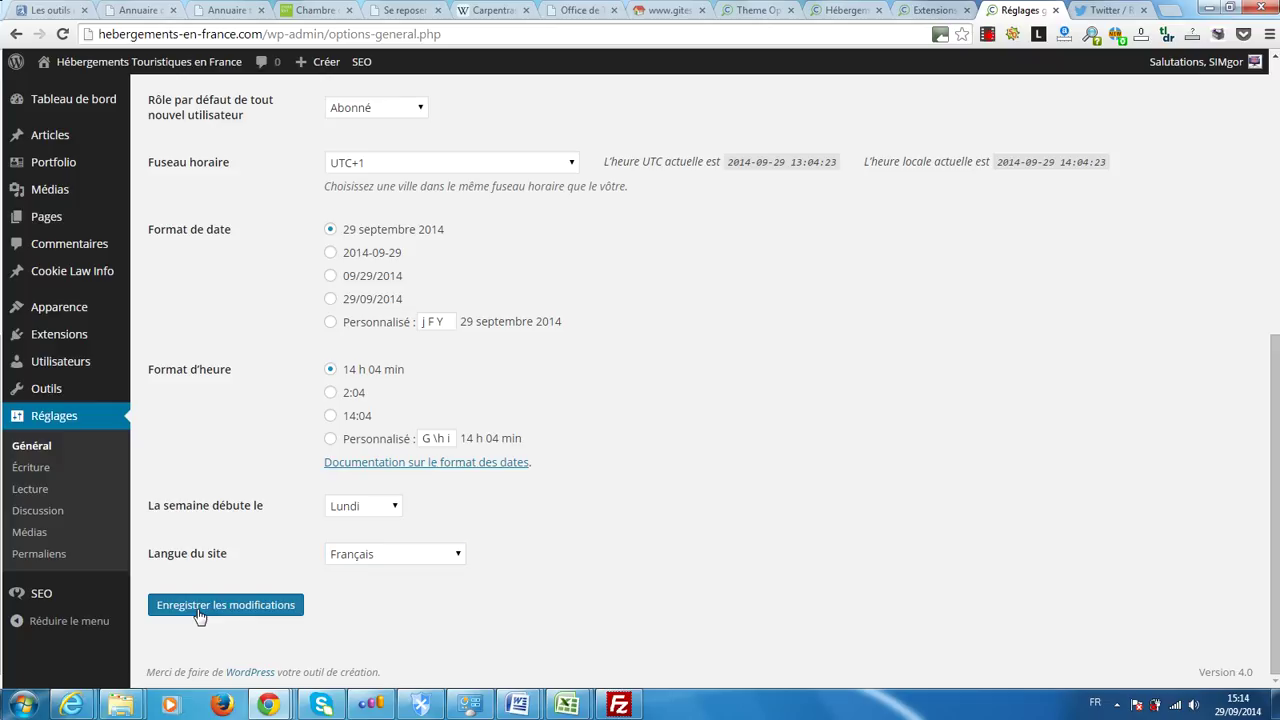
{"action": "left_click", "coordinate": [198, 612]}
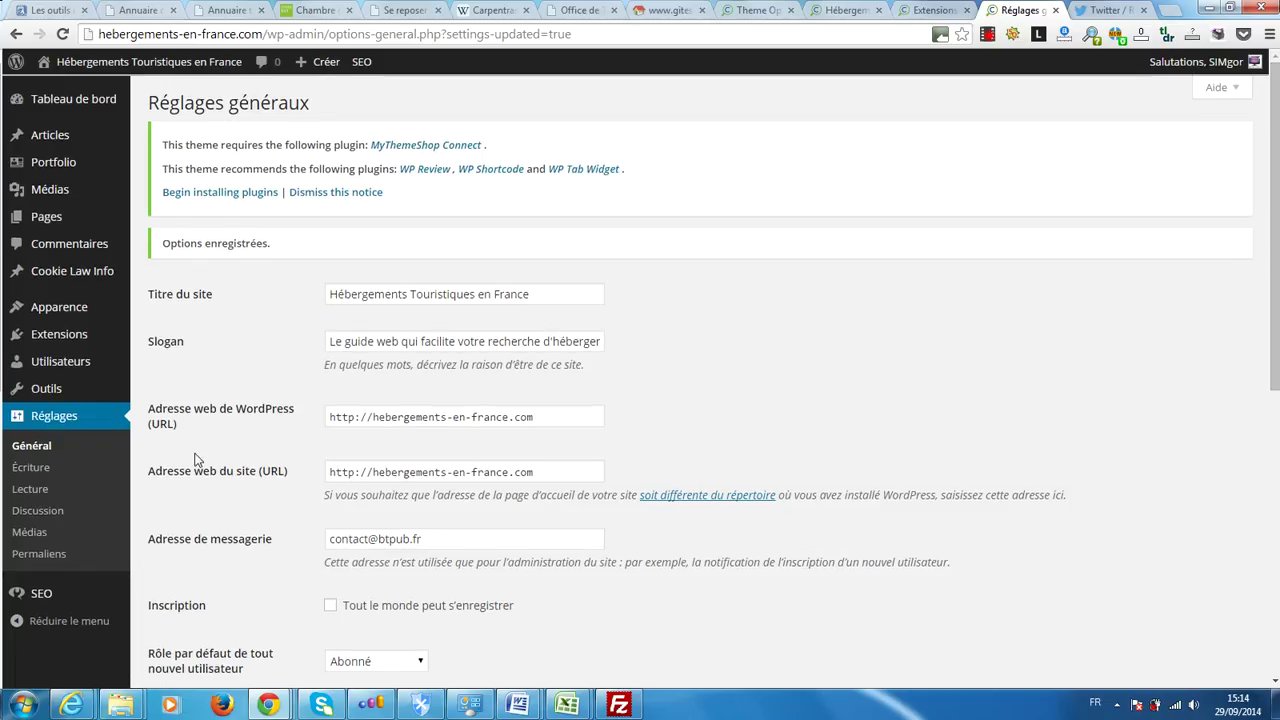
{"action": "scroll", "coordinate": [190, 415], "scroll_direction": "down", "scroll_amount": 3}
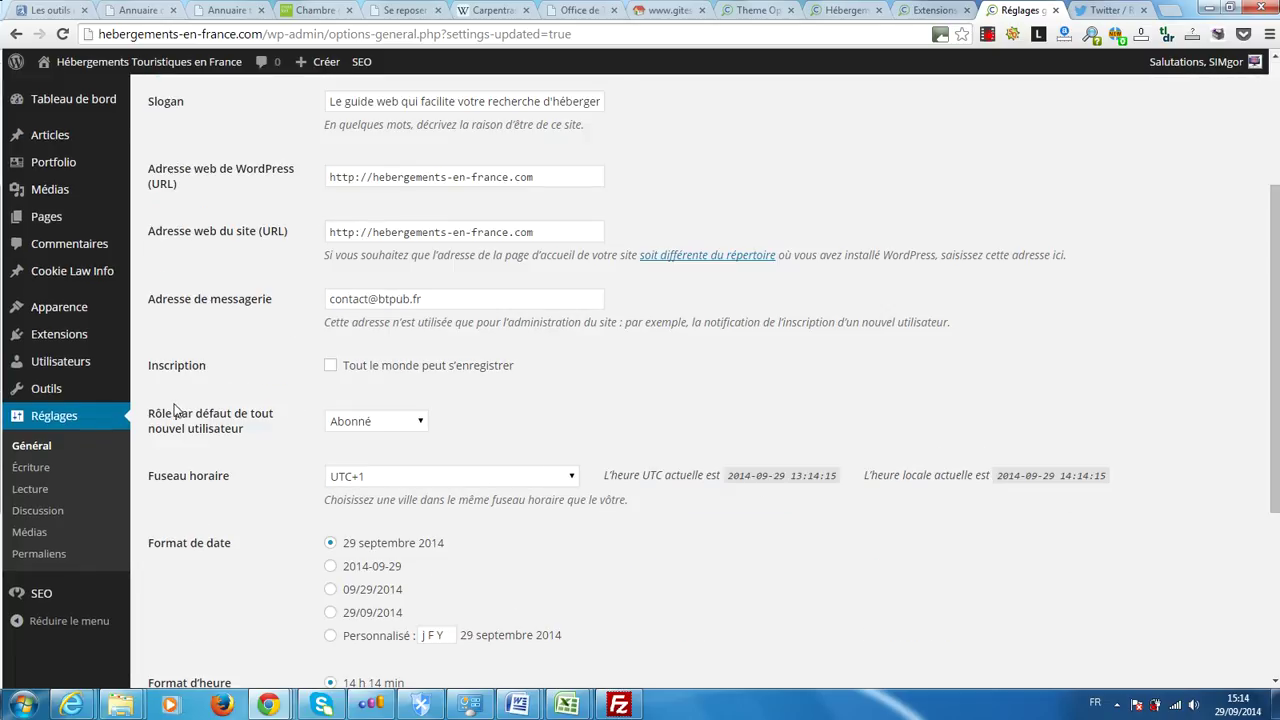
{"action": "scroll", "coordinate": [167, 459], "scroll_direction": "up", "scroll_amount": 4}
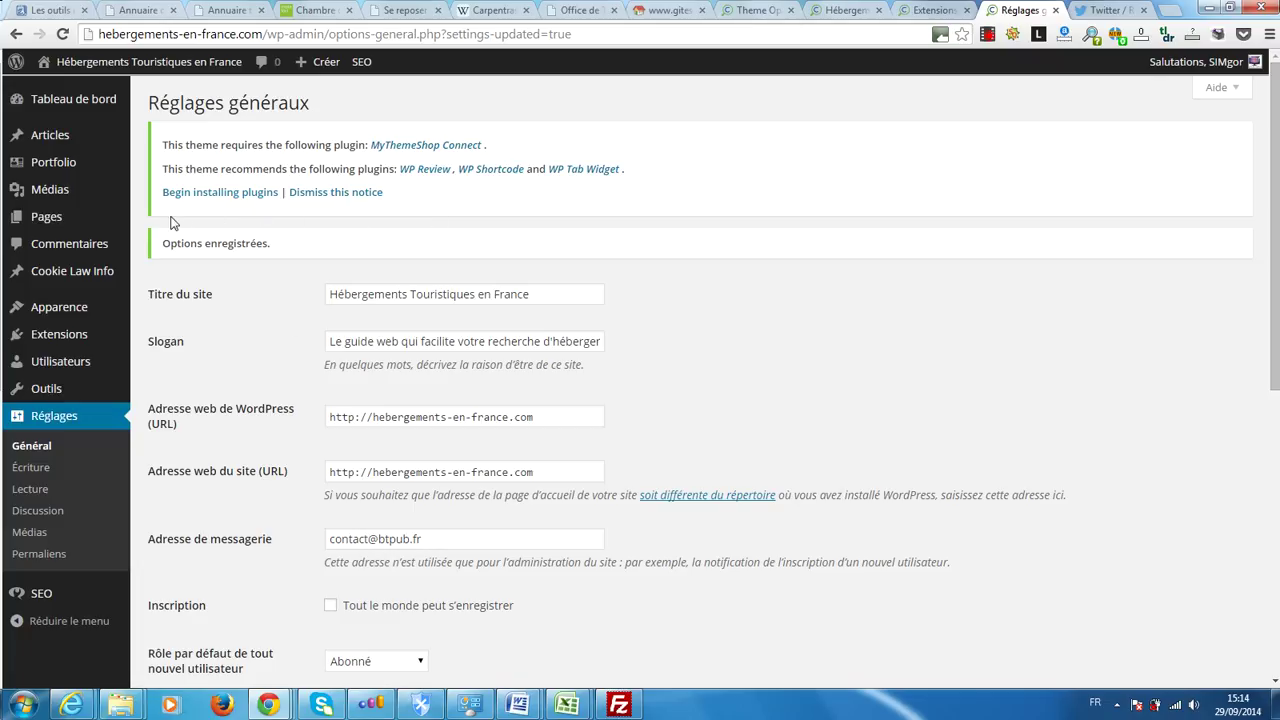
{"action": "scroll", "coordinate": [172, 224], "scroll_direction": "down", "scroll_amount": 3}
{"action": "scroll", "coordinate": [170, 224], "scroll_direction": "up", "scroll_amount": 3}
{"action": "scroll", "coordinate": [229, 197], "scroll_direction": "down", "scroll_amount": 2}
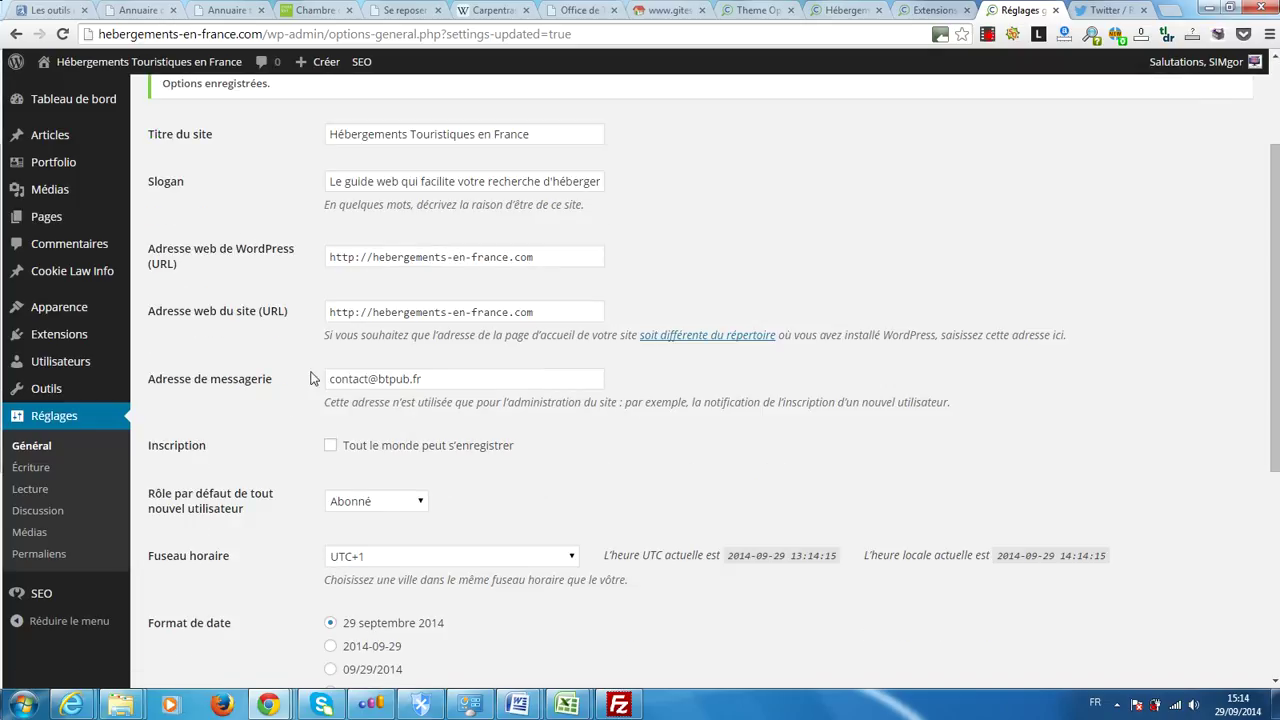
Open the writing settings and enable WordPress's automatic correction of invalid XHTML tags.
{"action": "left_click", "coordinate": [24, 470]}
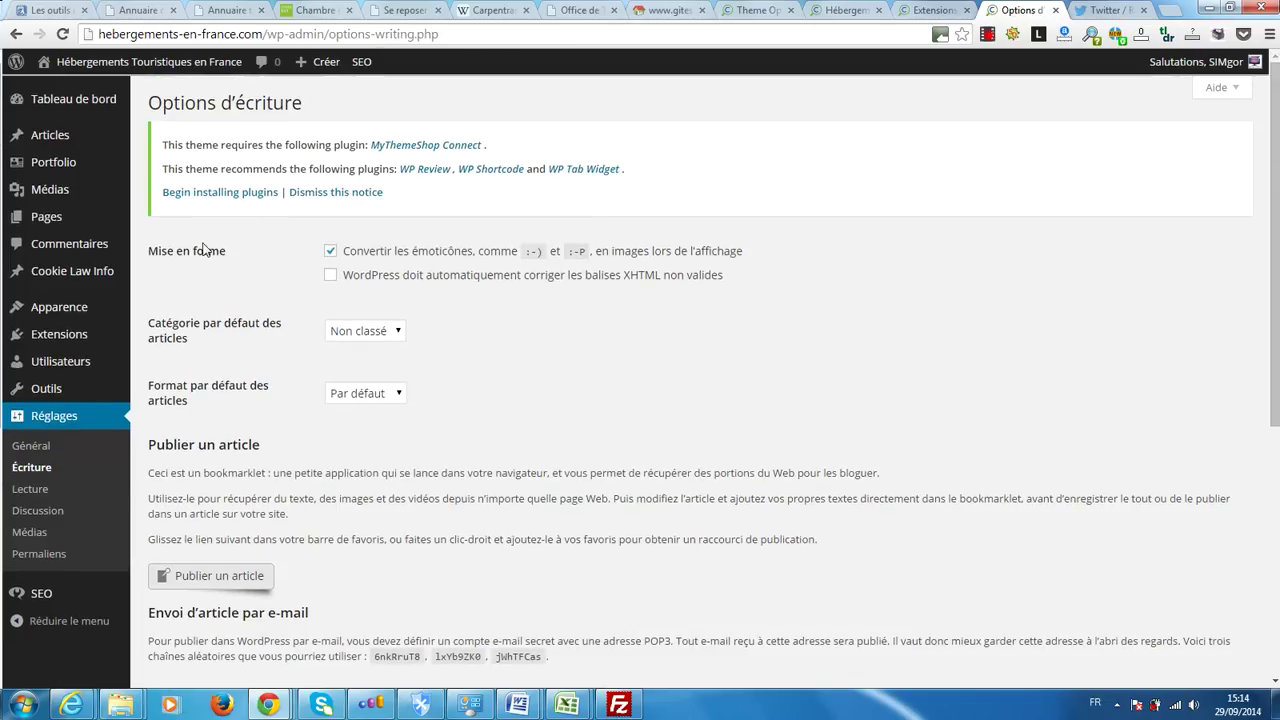
{"action": "scroll", "coordinate": [205, 248], "scroll_direction": "down", "scroll_amount": 3}
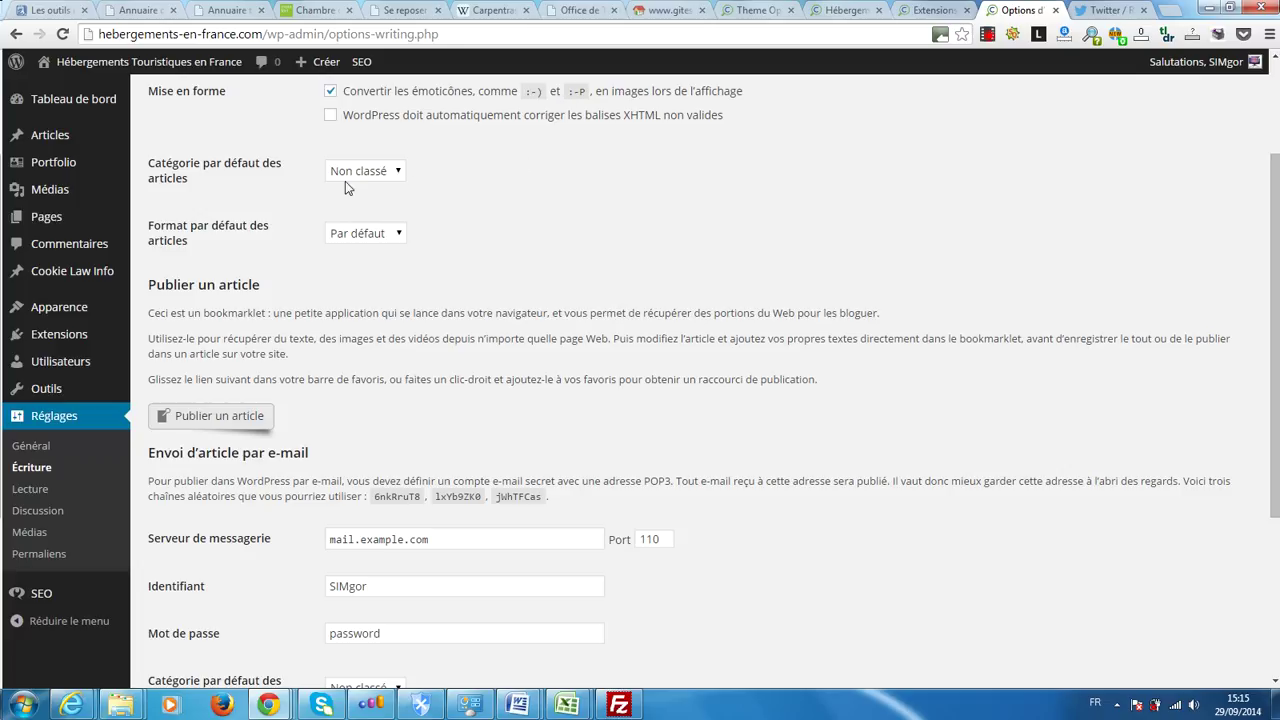
{"action": "left_click", "coordinate": [330, 116]}
Check the default article category choices and select Par défaut as the default article format.
{"action": "left_click", "coordinate": [352, 175]}
{"action": "left_click", "coordinate": [353, 175]}
{"action": "left_click", "coordinate": [353, 172]}
{"action": "left_click", "coordinate": [338, 174]}
{"action": "left_click", "coordinate": [355, 238]}
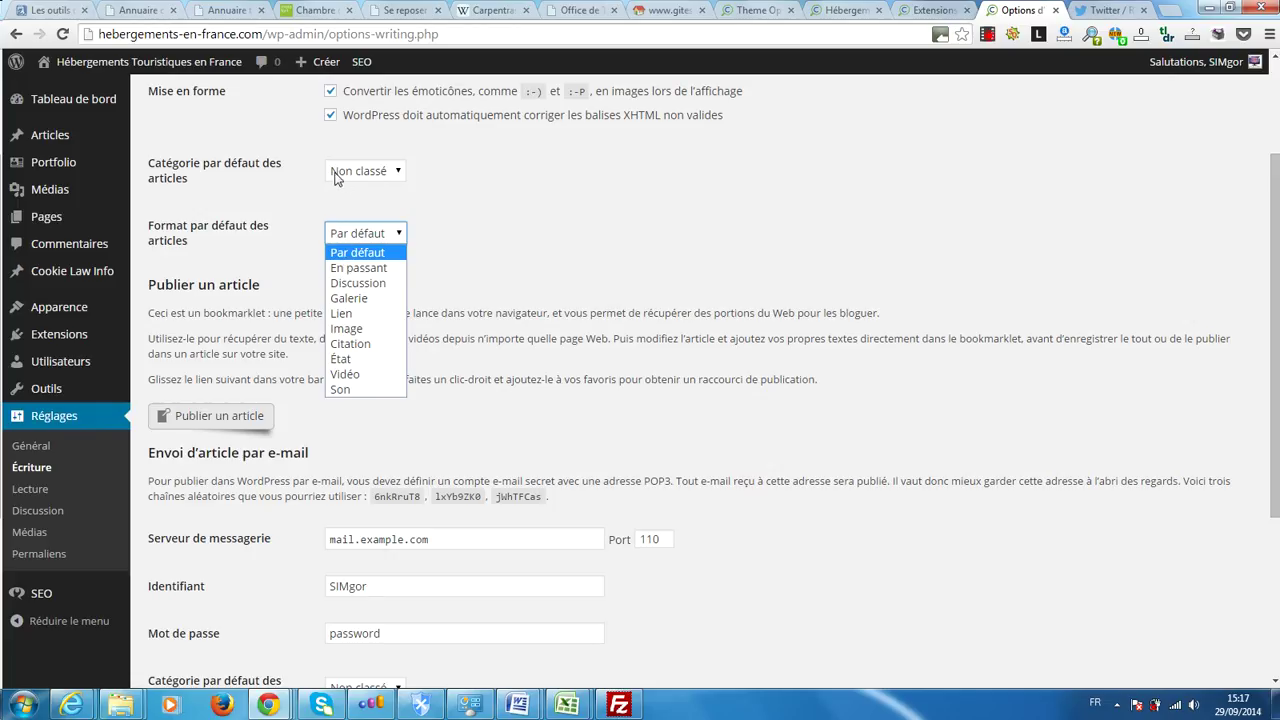
{"action": "left_click", "coordinate": [350, 254]}
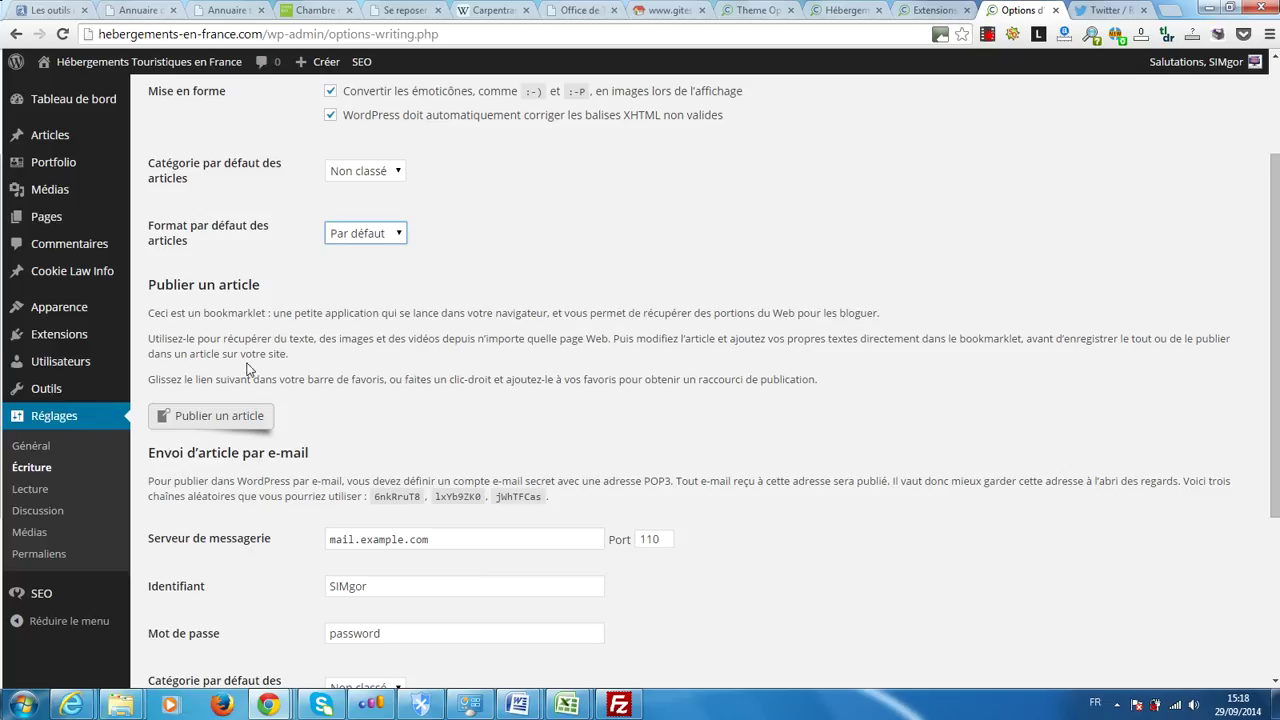
Review the e-mail publishing options and the ping addresses listed under Services de mise à jour.
{"action": "scroll", "coordinate": [252, 414], "scroll_direction": "down", "scroll_amount": 2}
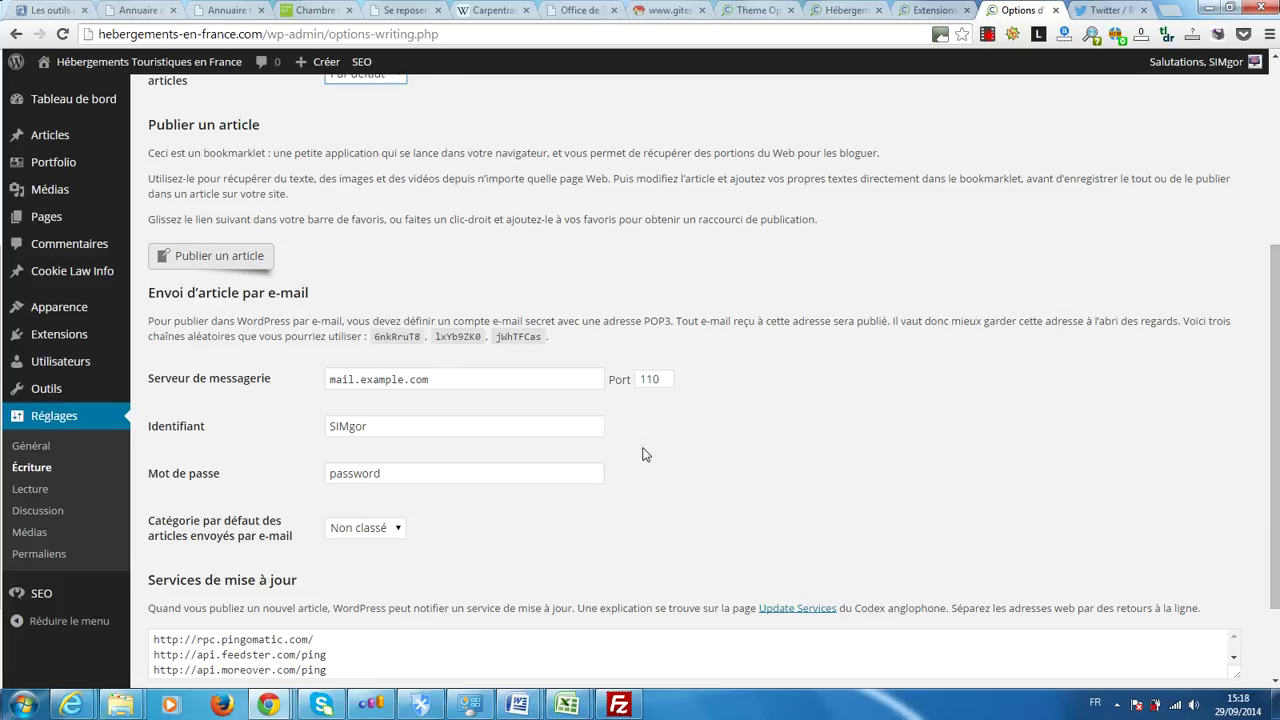
{"action": "scroll", "coordinate": [298, 207], "scroll_direction": "down", "scroll_amount": 2}
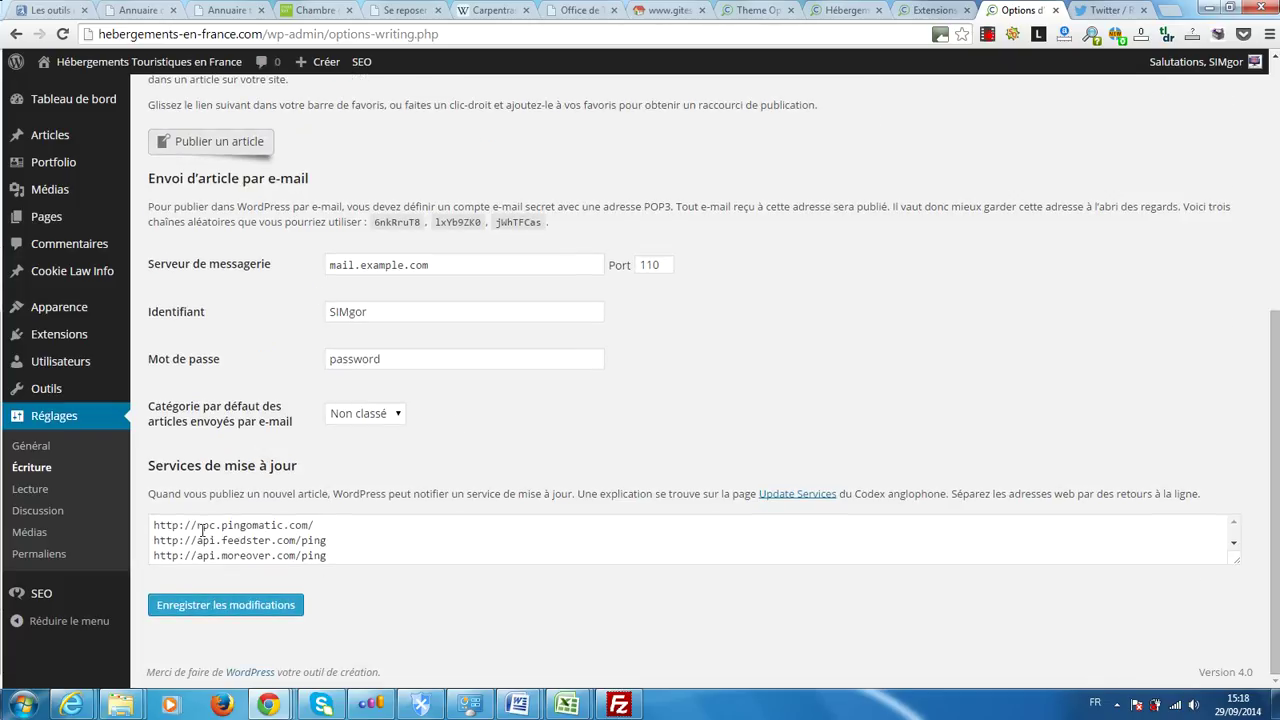
{"action": "left_click", "coordinate": [189, 522]}
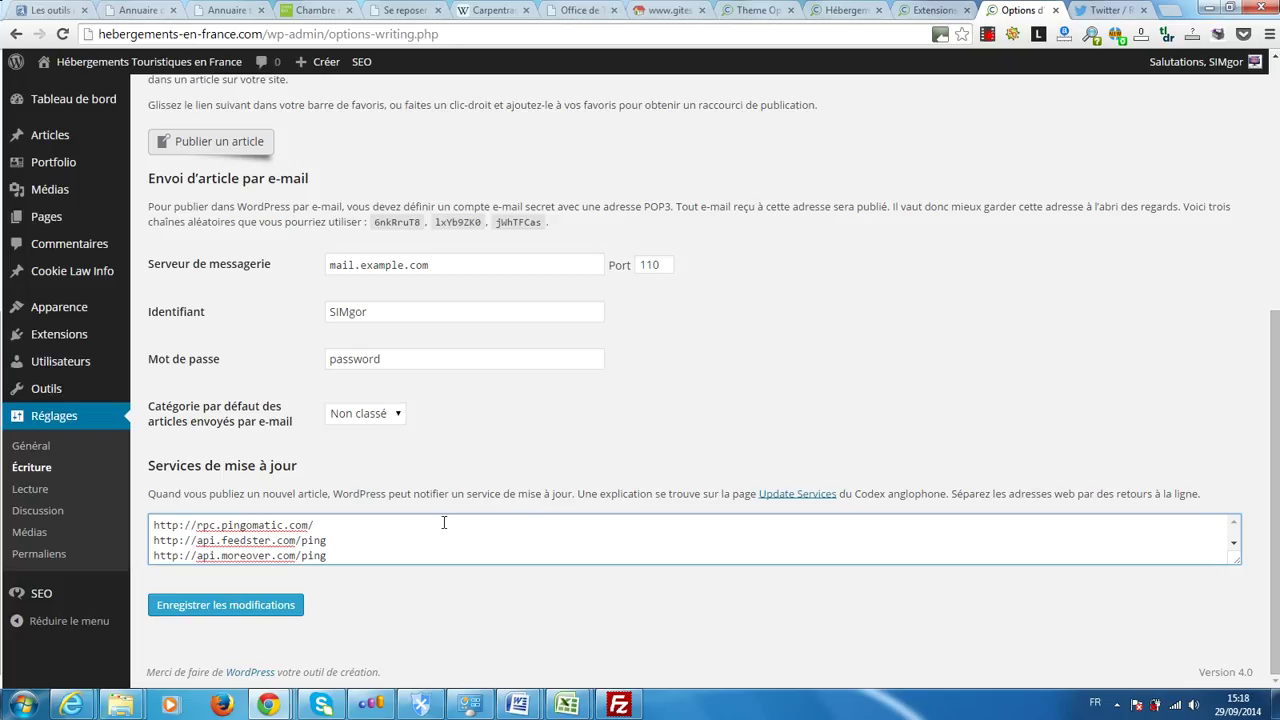
{"action": "left_click", "coordinate": [1235, 549]}
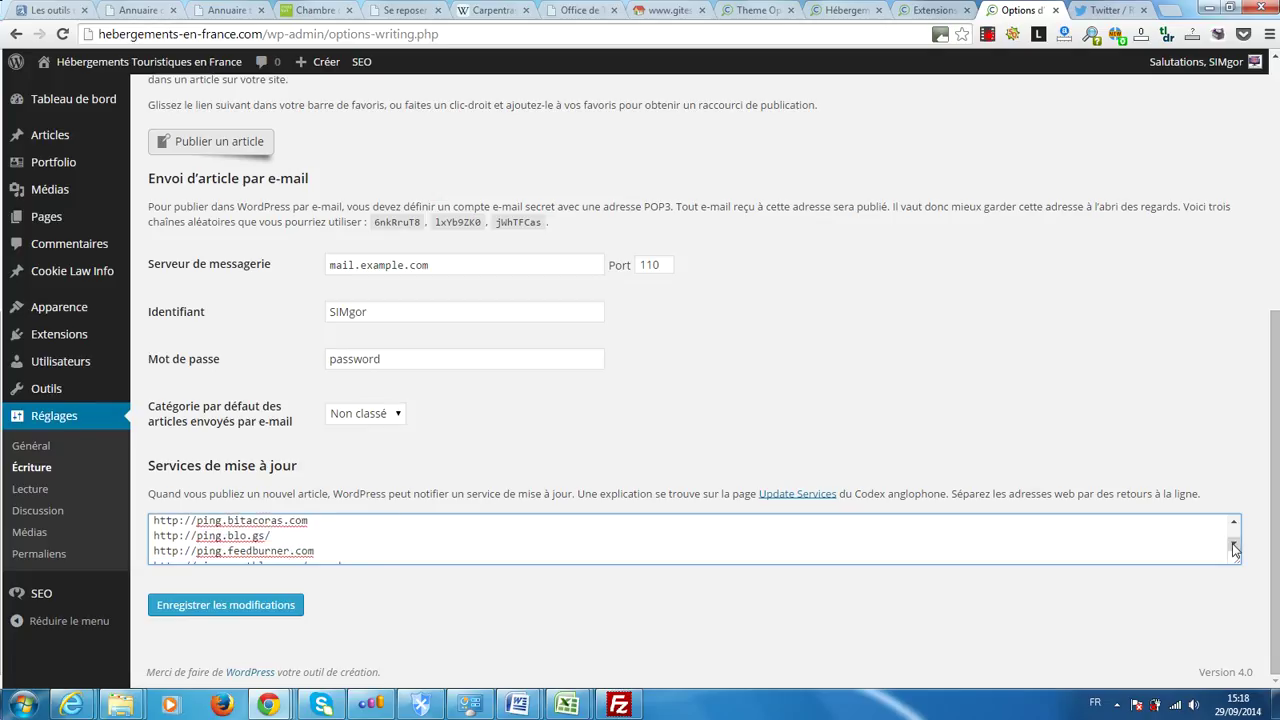
{"action": "left_click", "coordinate": [1235, 549]}
{"action": "left_click", "coordinate": [1235, 549]}
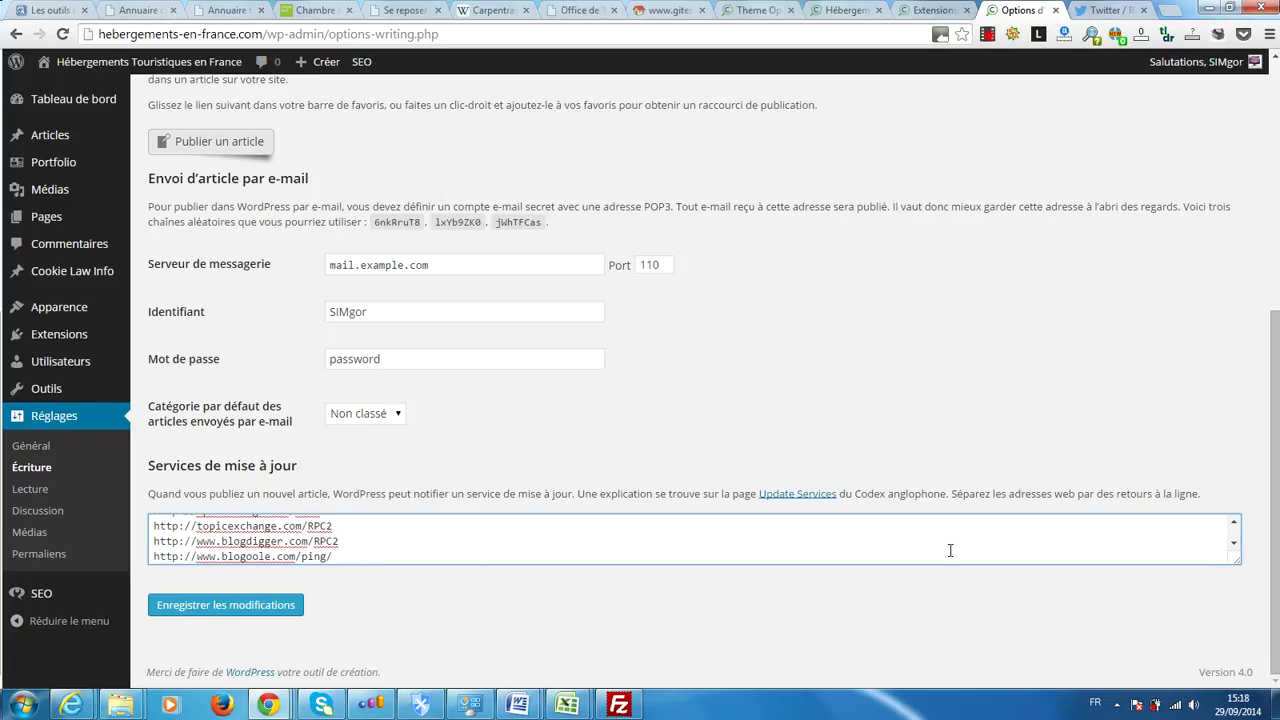
{"action": "left_click", "coordinate": [1235, 527]}
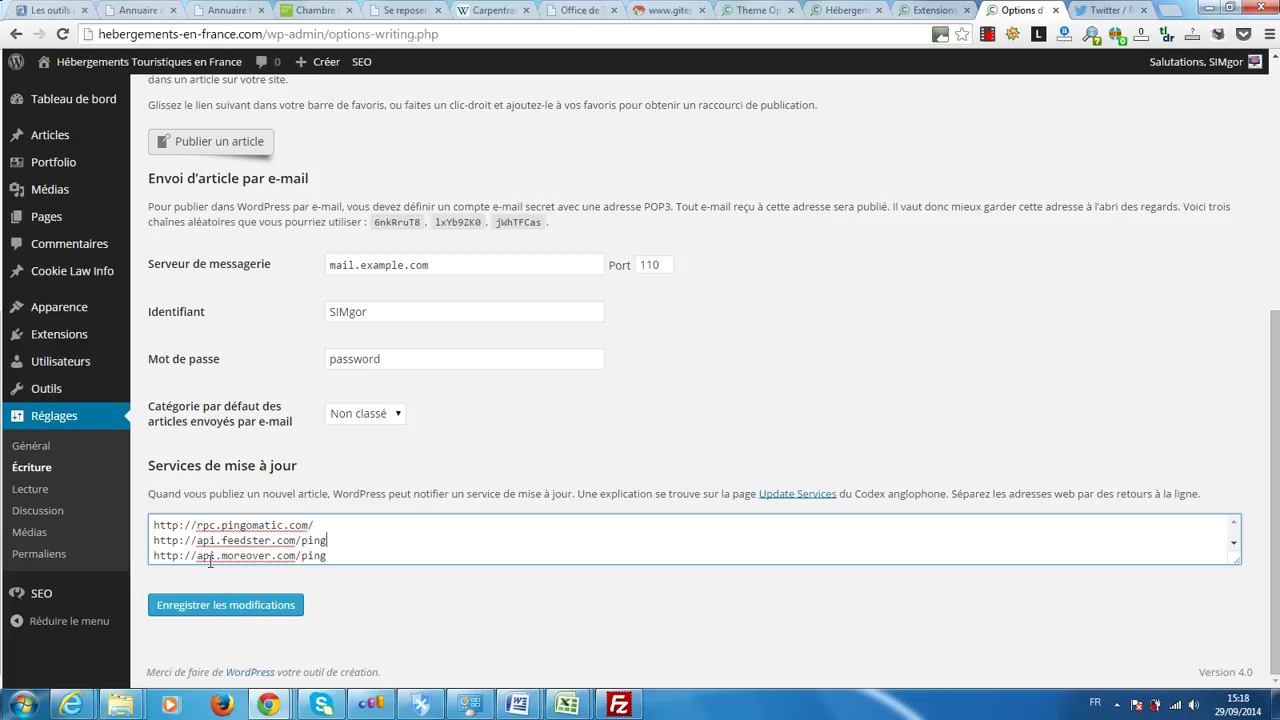
{"action": "left_click", "coordinate": [320, 524]}
{"action": "left_click_drag", "start_coordinate": [320, 524], "coordinate": [144, 530]}
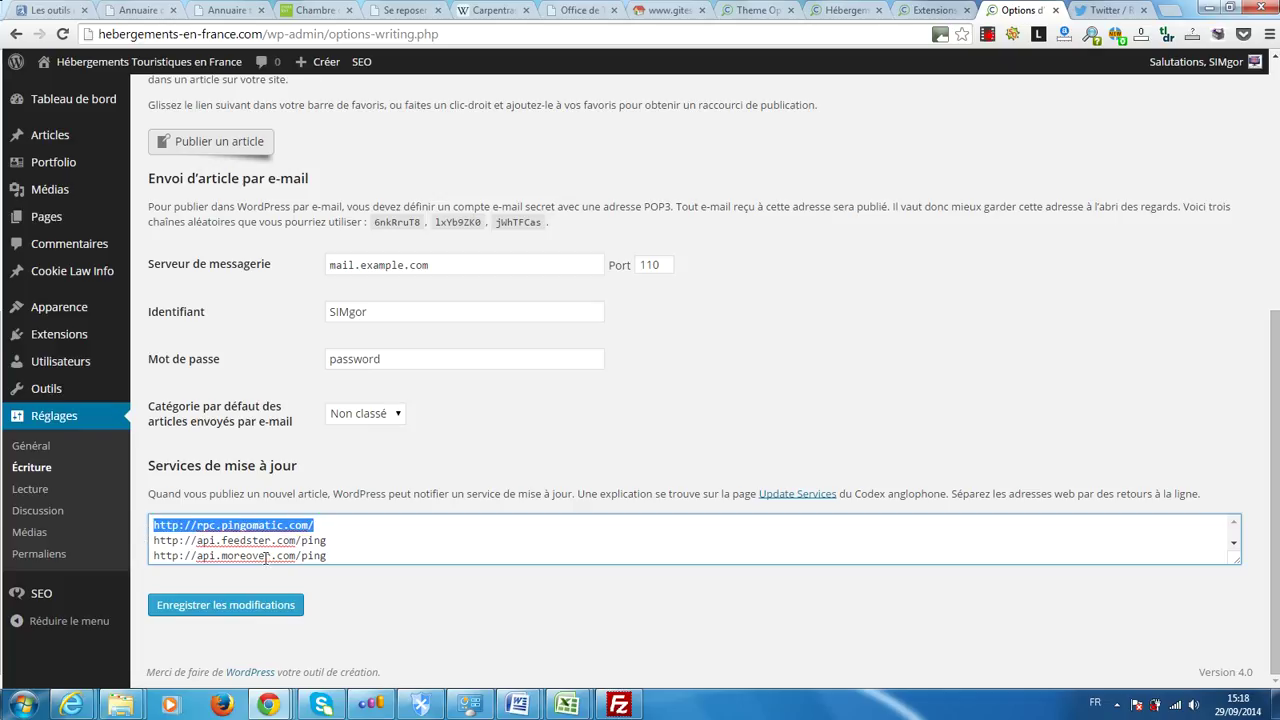
{"action": "left_click", "coordinate": [326, 525]}
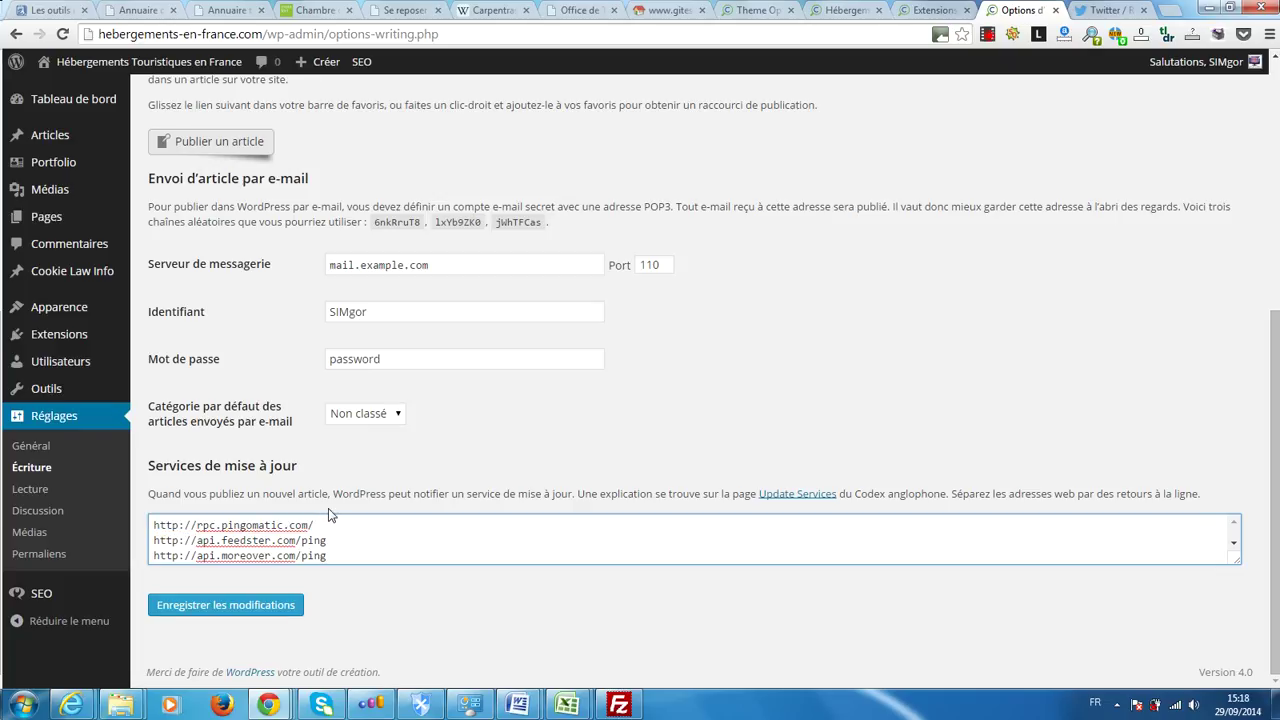
{"action": "left_click", "coordinate": [264, 604]}
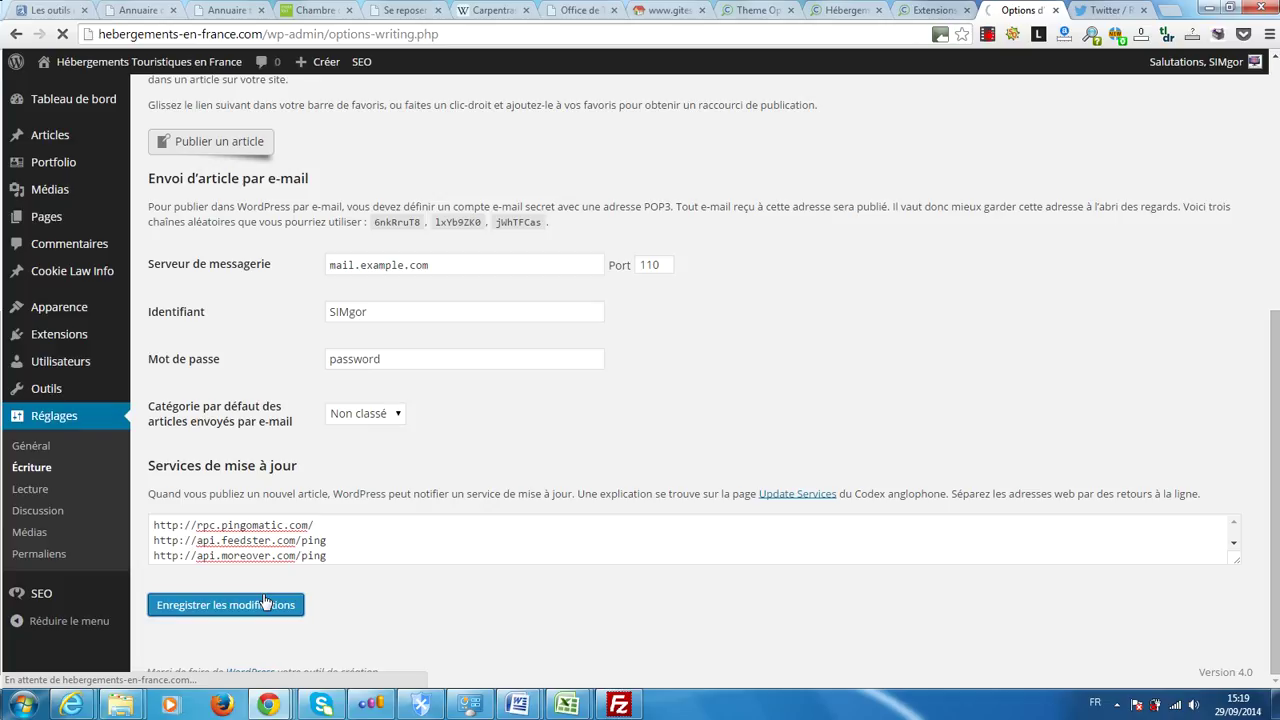
Open the reading settings and set the home page to display a static page.
{"action": "left_click", "coordinate": [29, 487]}
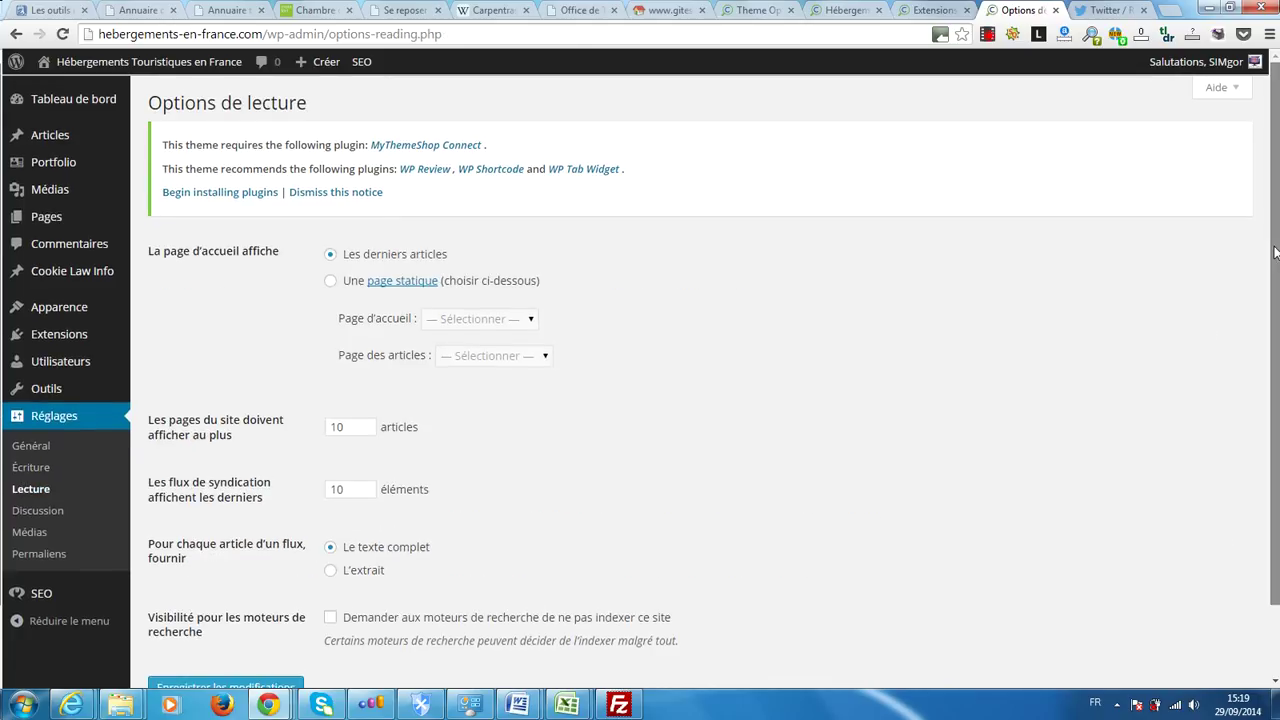
{"action": "left_click_drag", "start_coordinate": [1274, 252], "coordinate": [1277, 352]}
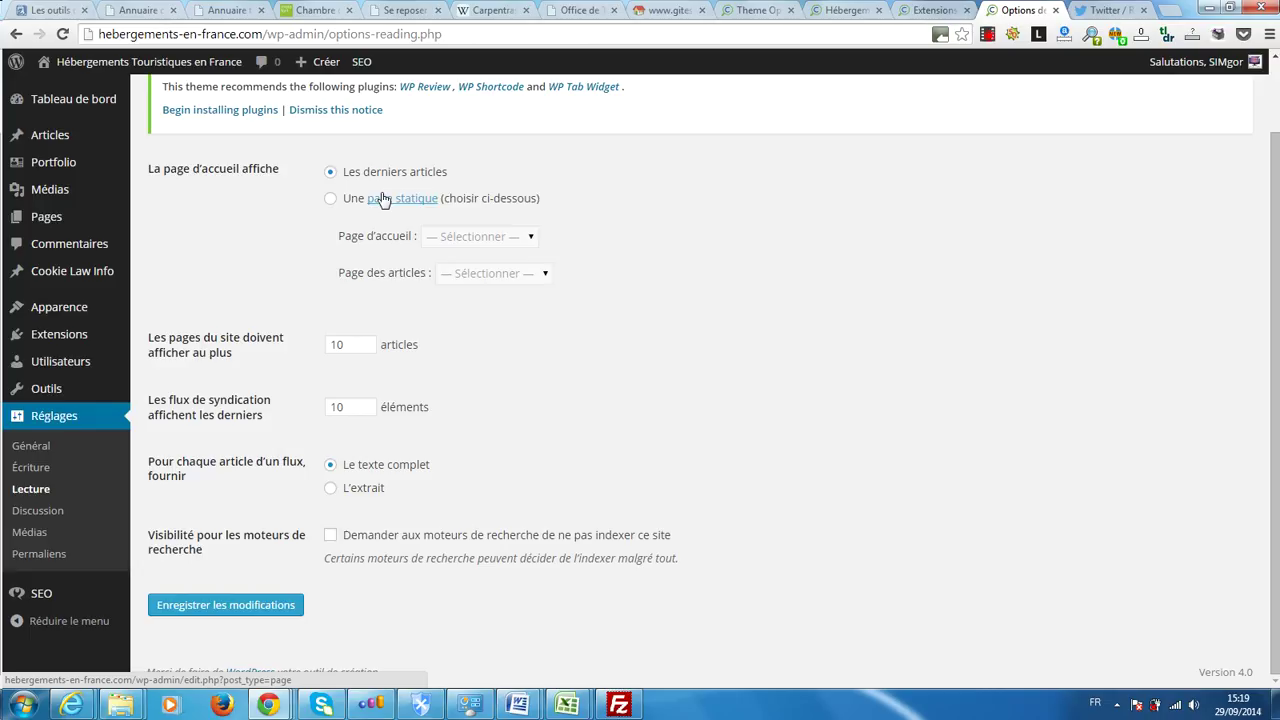
{"action": "left_click", "coordinate": [331, 199]}
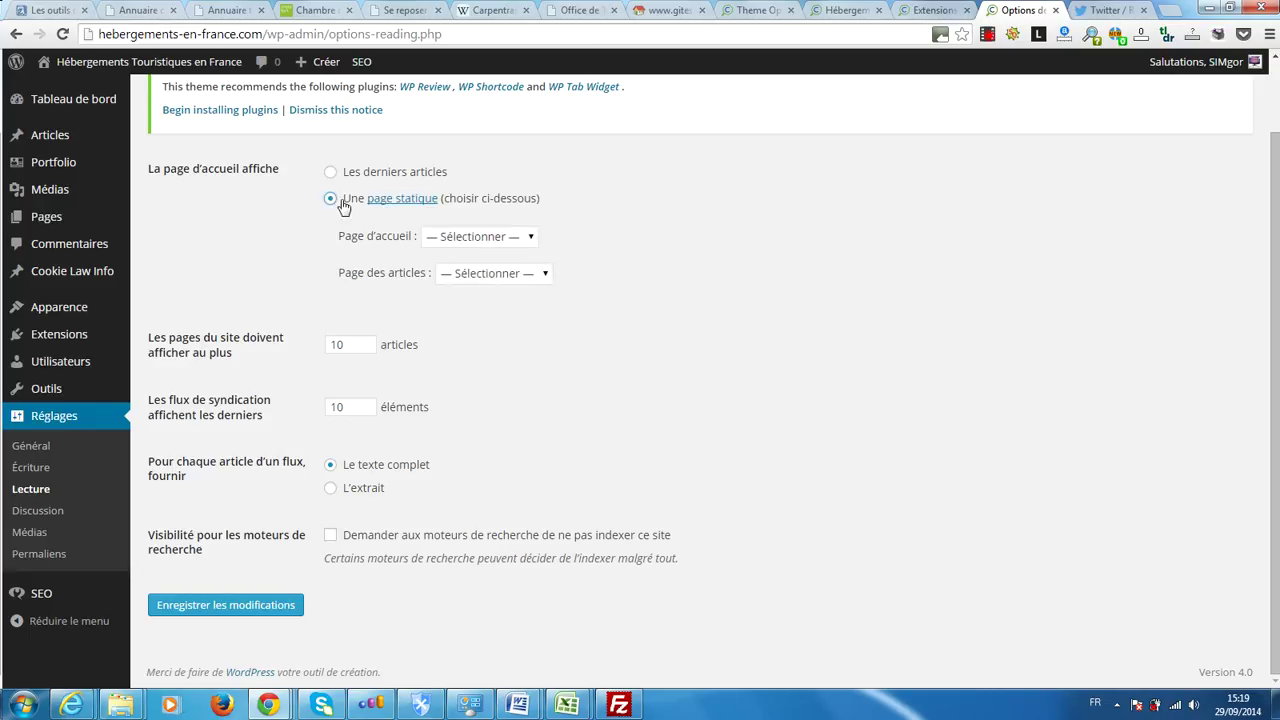
Check the pages offered for the static home page and articles page, and set the home page to display Les derniers articles.
{"action": "left_click", "coordinate": [455, 238]}
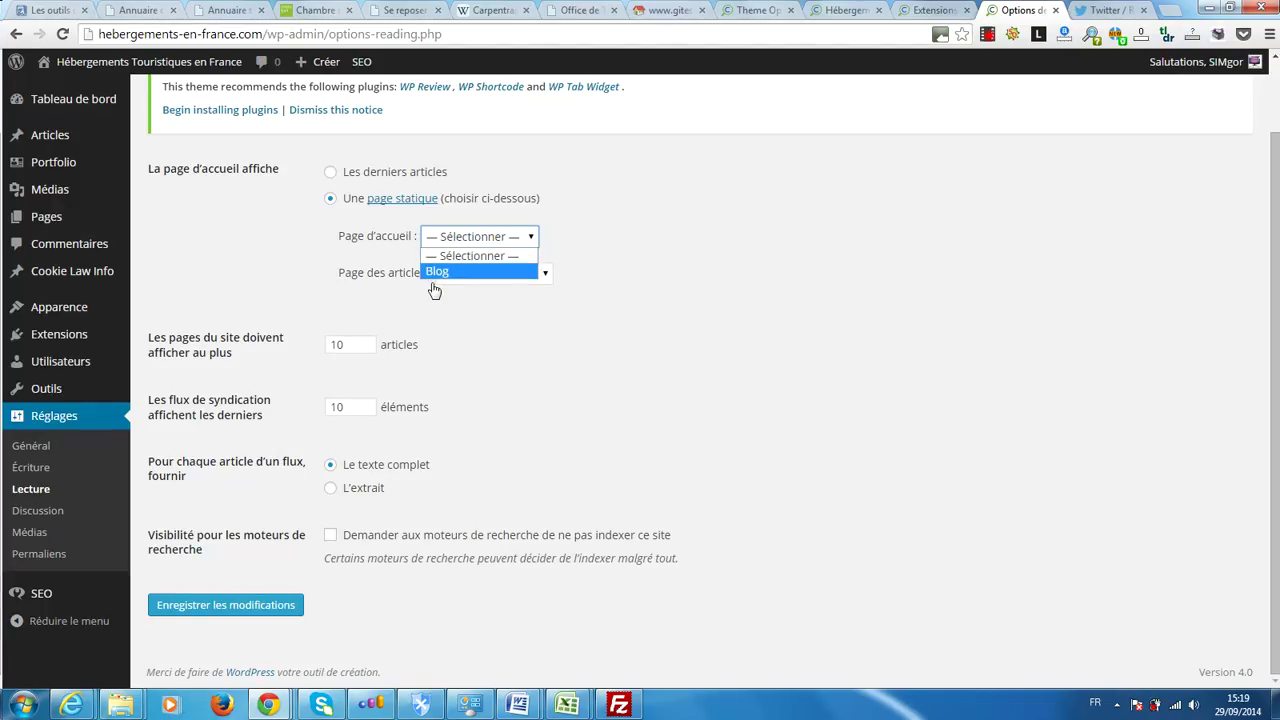
{"action": "left_click", "coordinate": [457, 237]}
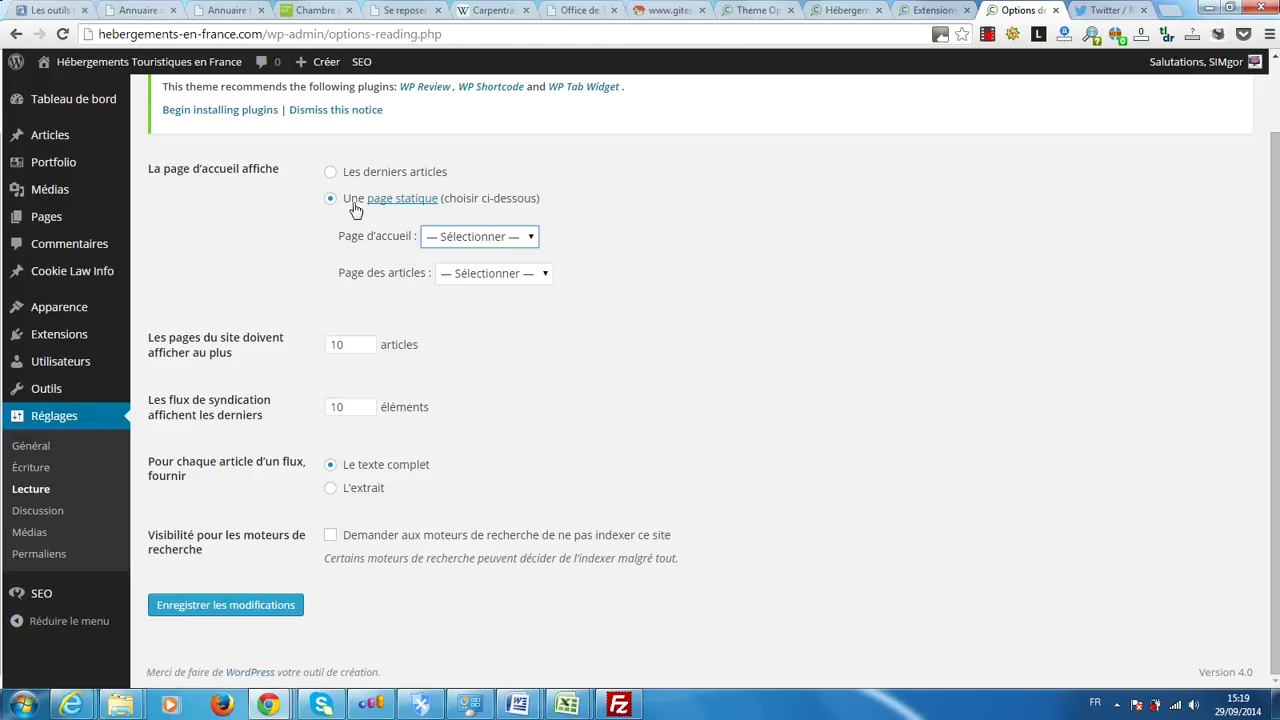
{"action": "left_click", "coordinate": [477, 238]}
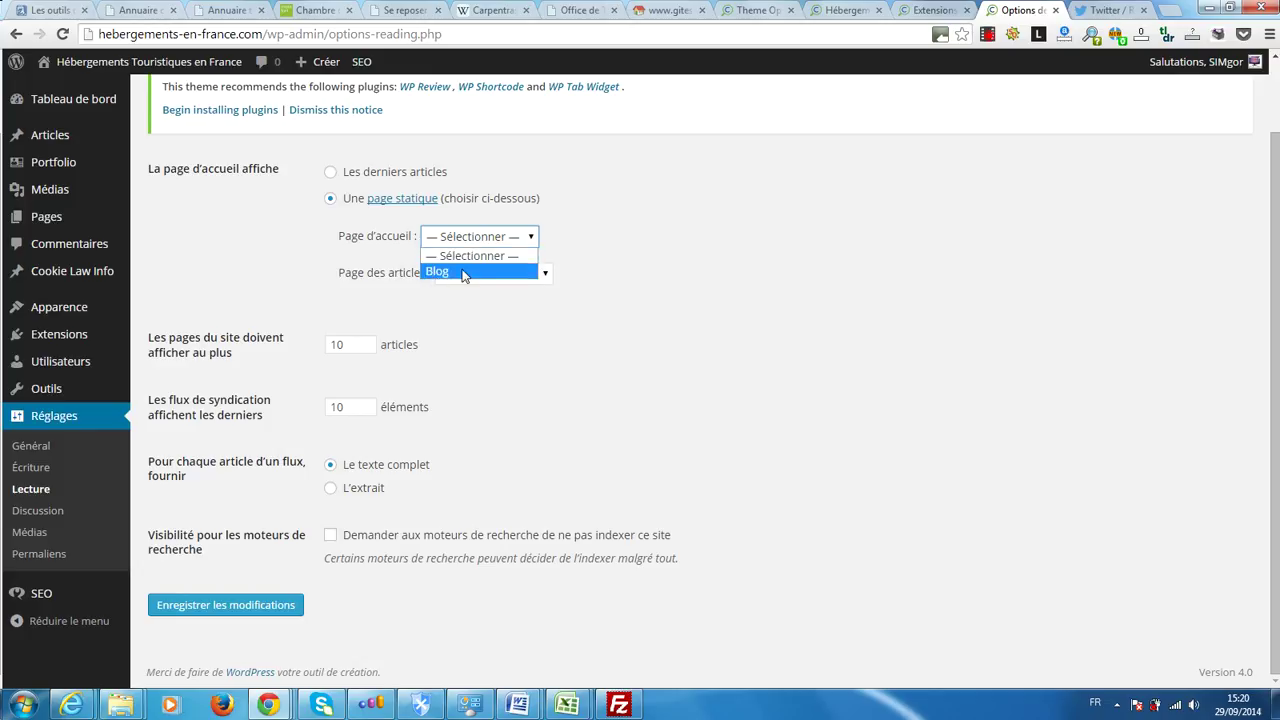
{"action": "left_click", "coordinate": [378, 232]}
{"action": "left_click", "coordinate": [491, 276]}
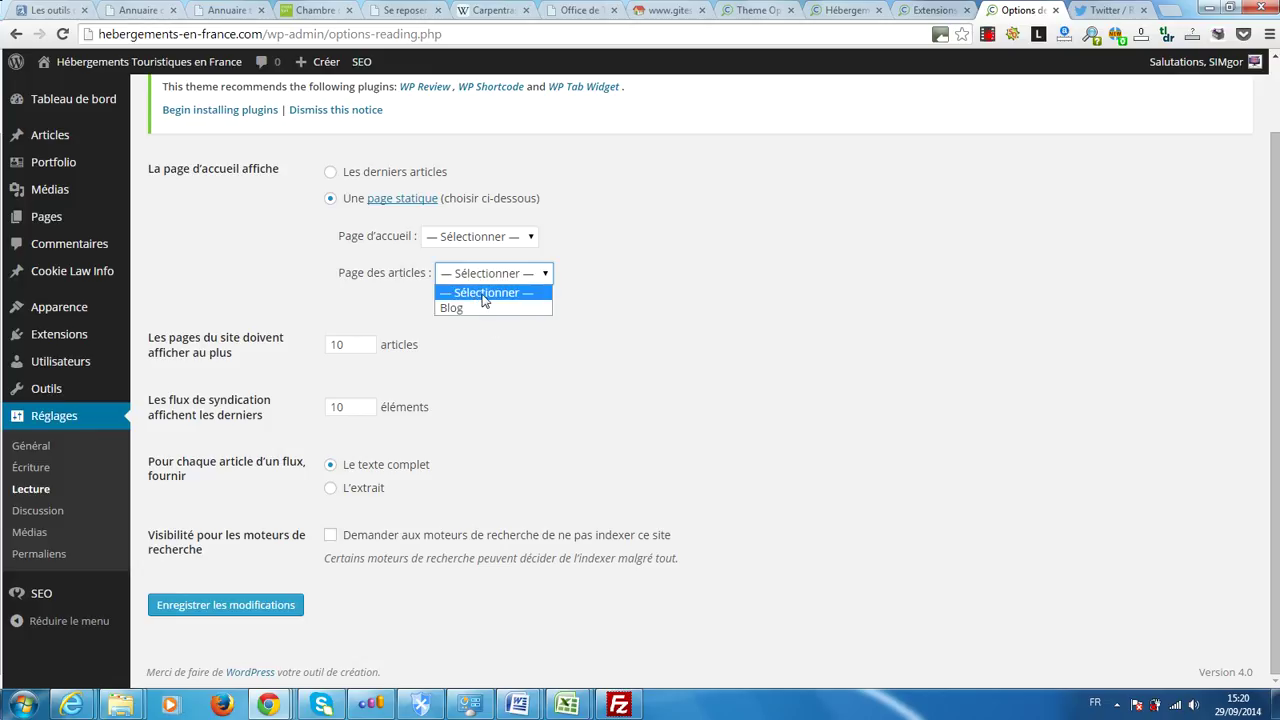
{"action": "left_click", "coordinate": [331, 172]}
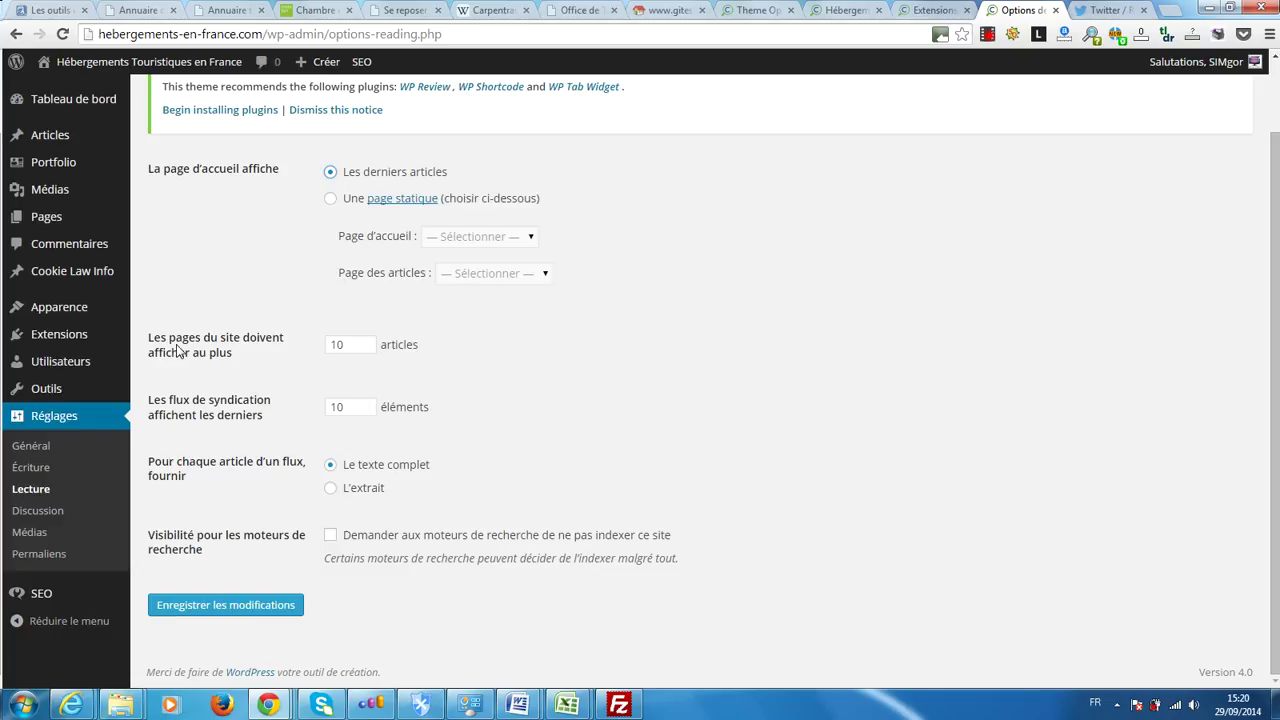
Set the syndication feeds to show the last 50 items with L'extrait for each article, and save the reading settings.
{"action": "left_click", "coordinate": [205, 362]}
{"action": "left_click_drag", "start_coordinate": [365, 410], "coordinate": [365, 410]}
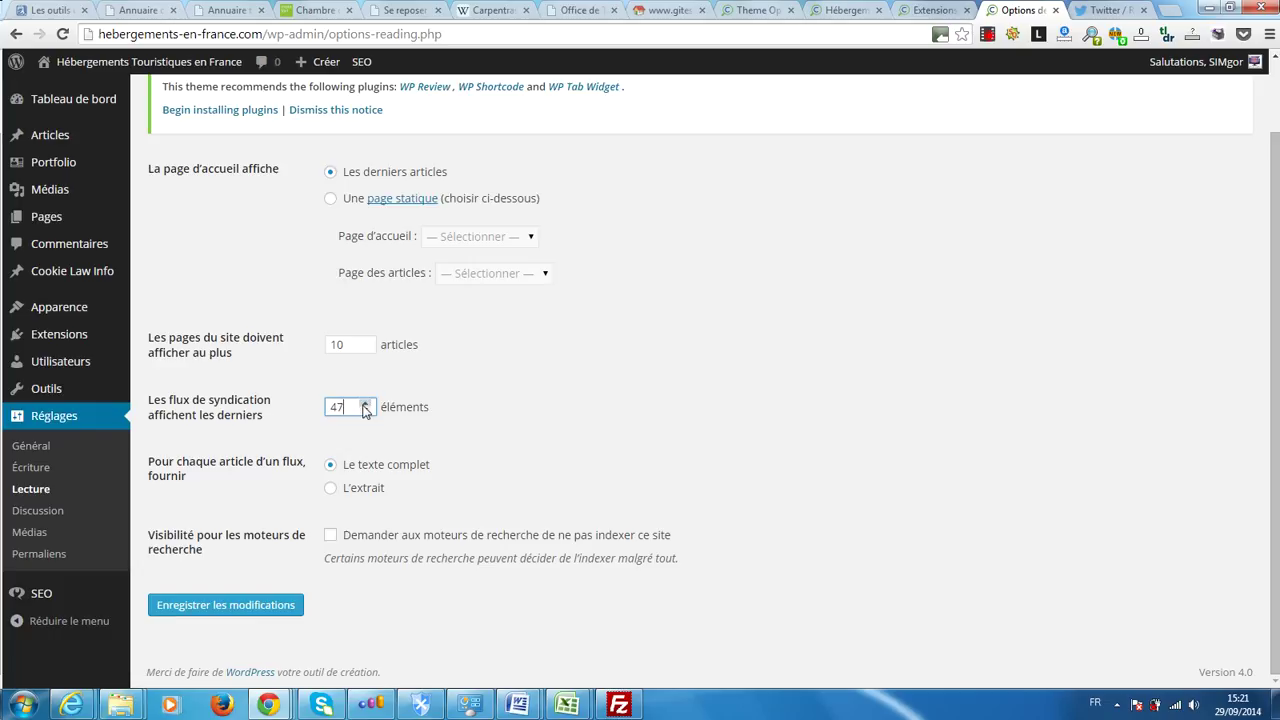
{"action": "left_click", "coordinate": [365, 405]}
{"action": "left_click", "coordinate": [330, 489]}
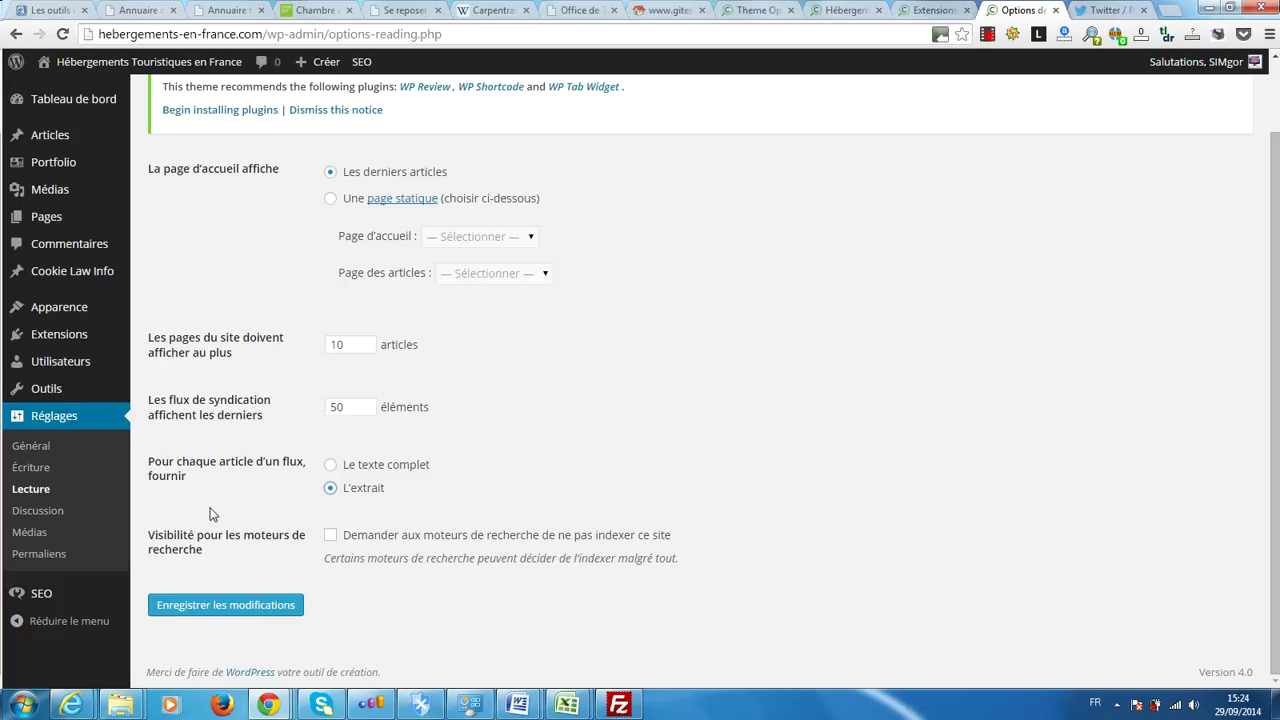
{"action": "left_click", "coordinate": [216, 608]}
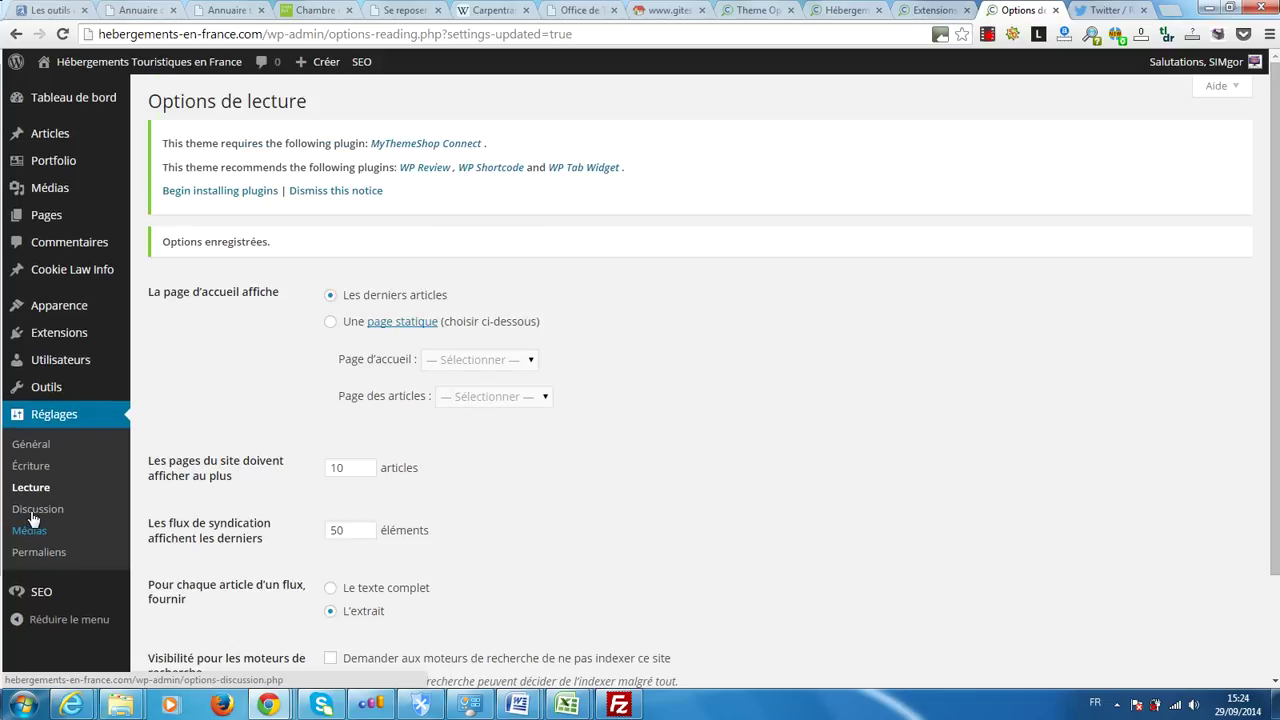
In the discussion settings, disallow notification links from other sites and visitor comments on the latest articles.
{"action": "left_click", "coordinate": [33, 516]}
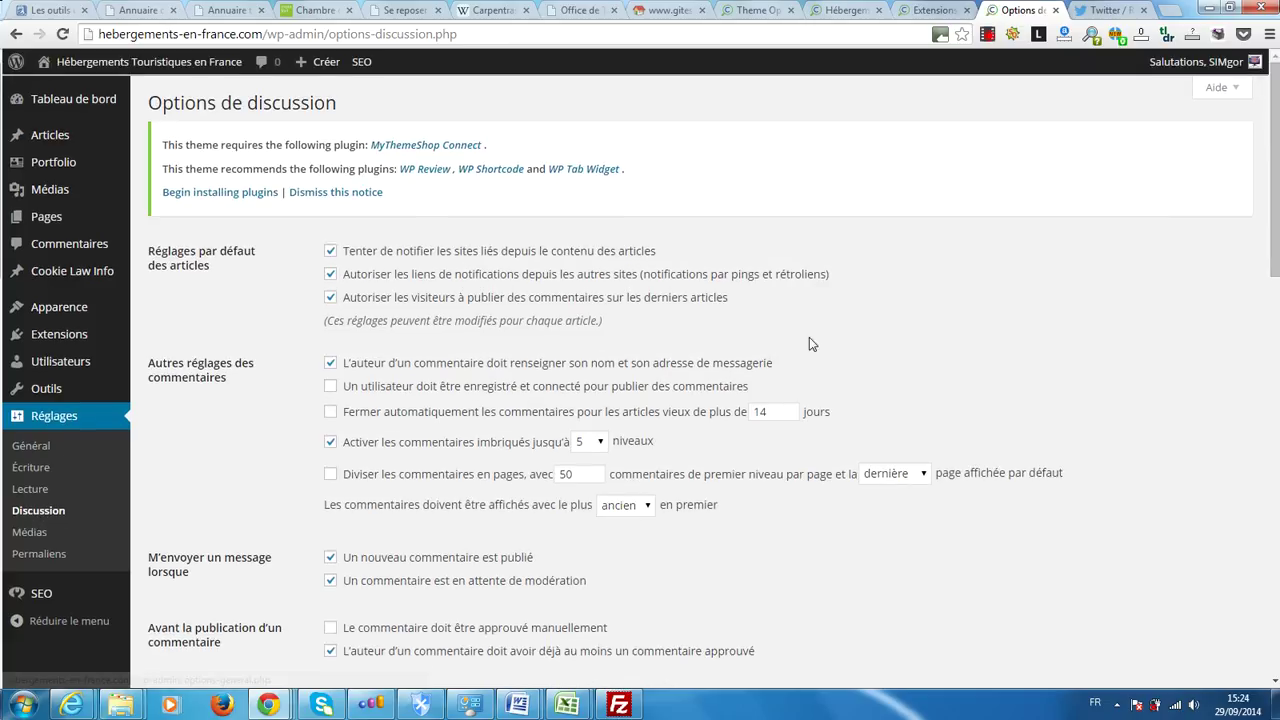
{"action": "left_click_drag", "start_coordinate": [1278, 230], "coordinate": [1278, 272]}
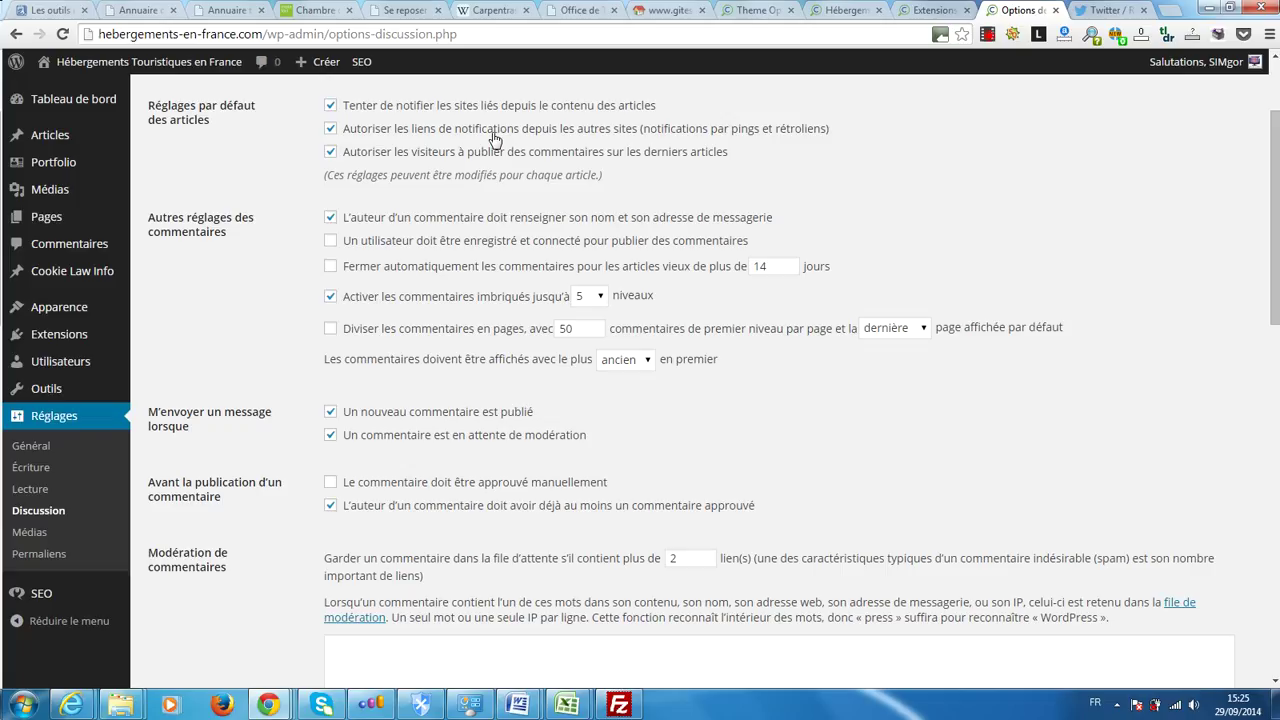
{"action": "left_click", "coordinate": [331, 129]}
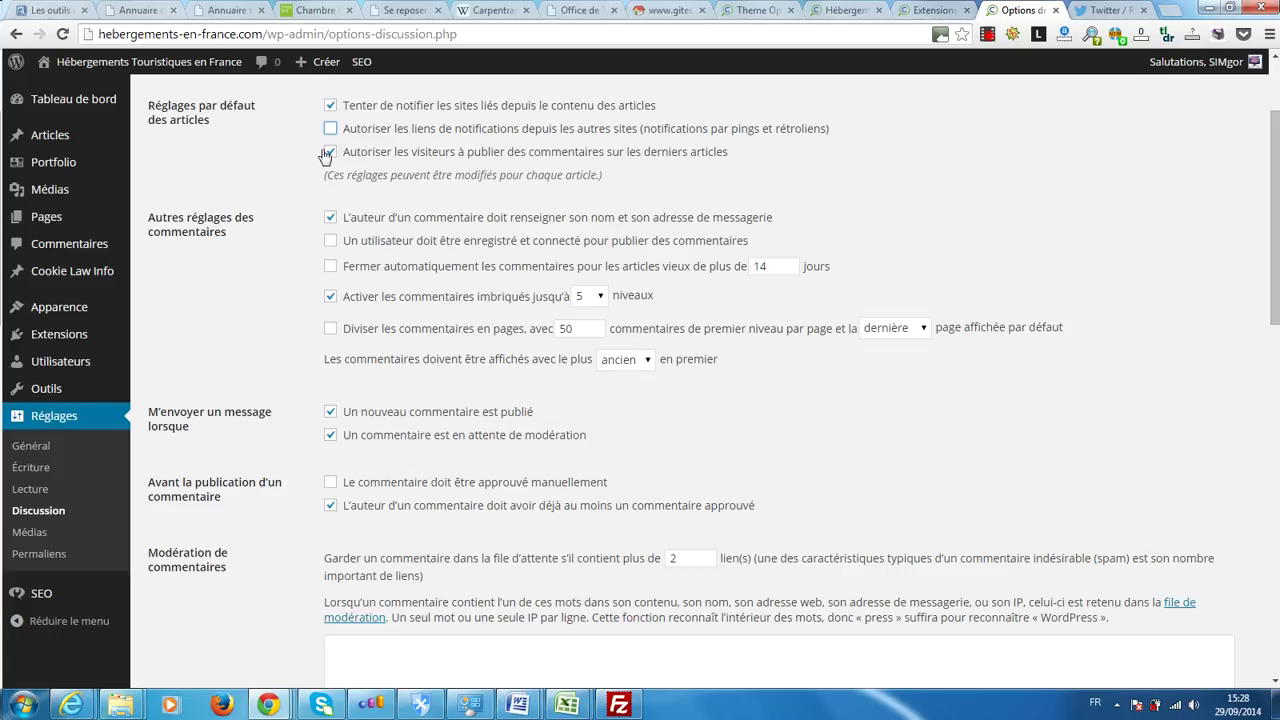
{"action": "left_click", "coordinate": [328, 153]}
Set the age limit for automatically closing comments to 20 days, and leave automatic closing disabled.
{"action": "left_click", "coordinate": [331, 266]}
{"action": "left_click", "coordinate": [788, 263]}
{"action": "left_click", "coordinate": [788, 263]}
{"action": "left_click", "coordinate": [788, 263]}
{"action": "left_click", "coordinate": [788, 263]}
{"action": "left_click", "coordinate": [788, 263]}
{"action": "left_click", "coordinate": [788, 263]}
{"action": "left_click", "coordinate": [330, 268]}
Disable nested comments and check the default page choices for dividing comments into pages.
{"action": "left_click", "coordinate": [329, 297]}
{"action": "left_click", "coordinate": [924, 330]}
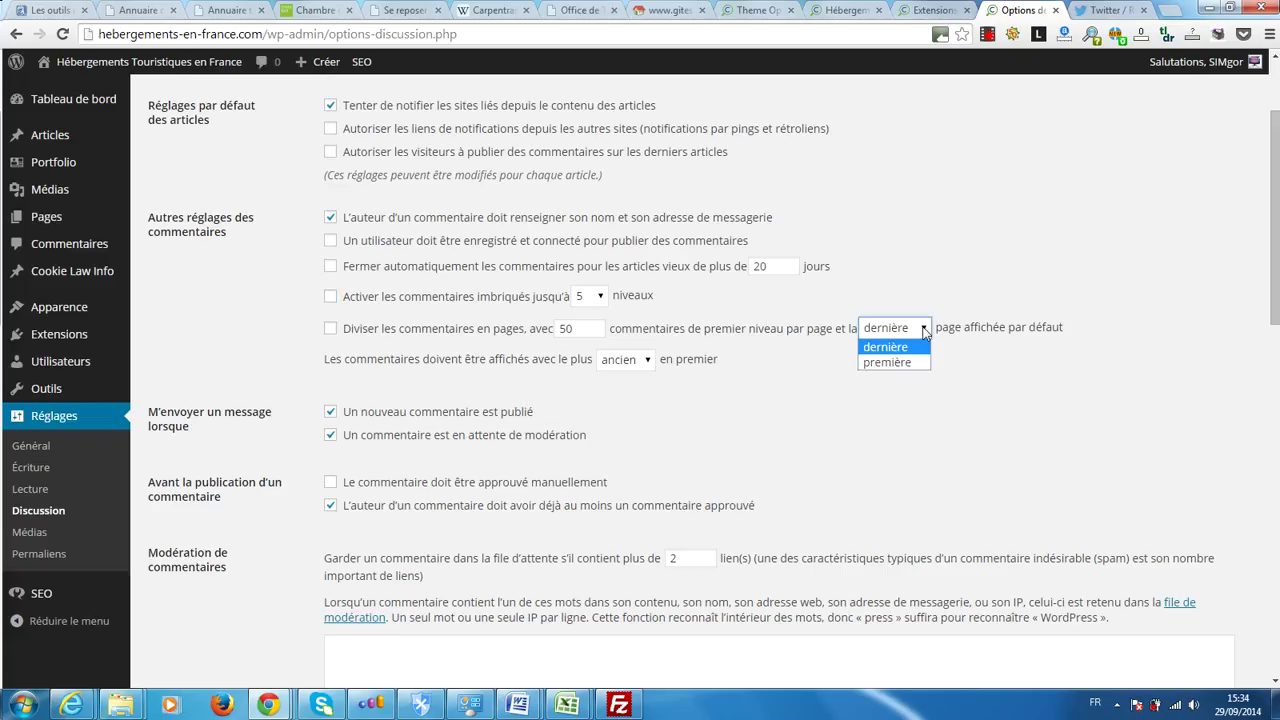
{"action": "left_click", "coordinate": [924, 330]}
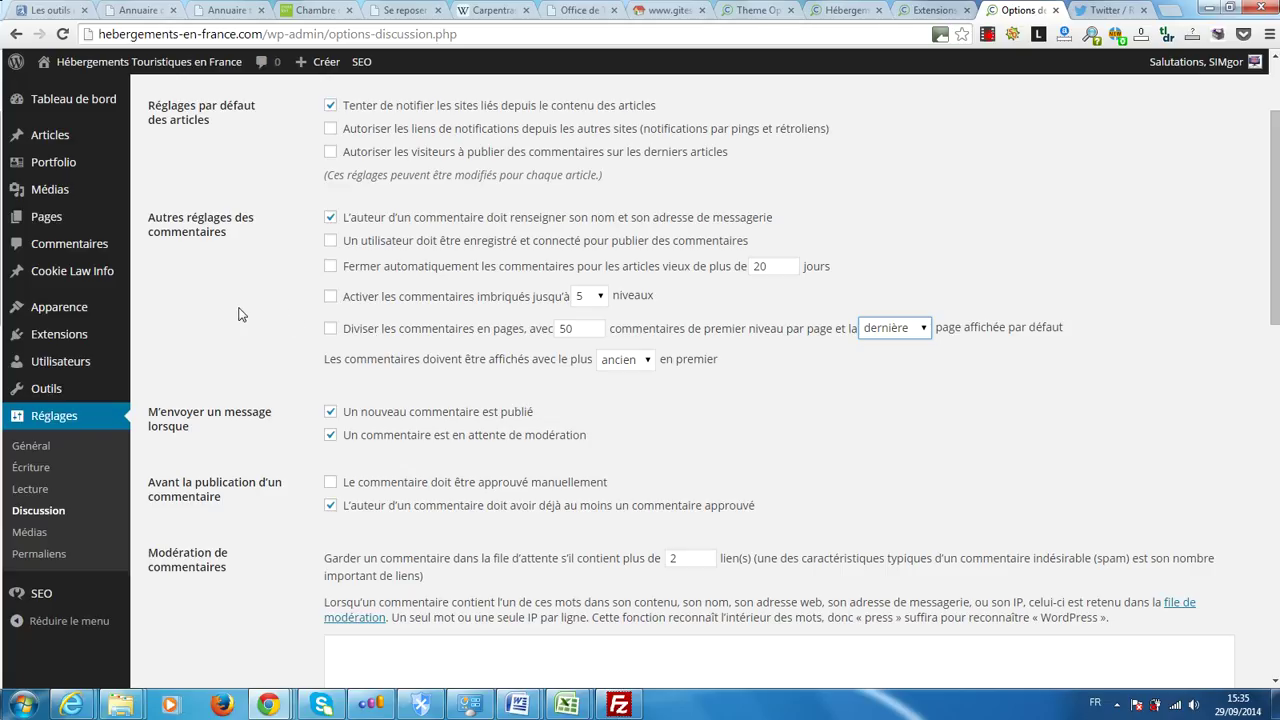
Turn off the message sent when a new comment is published, and require comments to be approved manually.
{"action": "left_click_drag", "start_coordinate": [1277, 158], "coordinate": [1278, 242]}
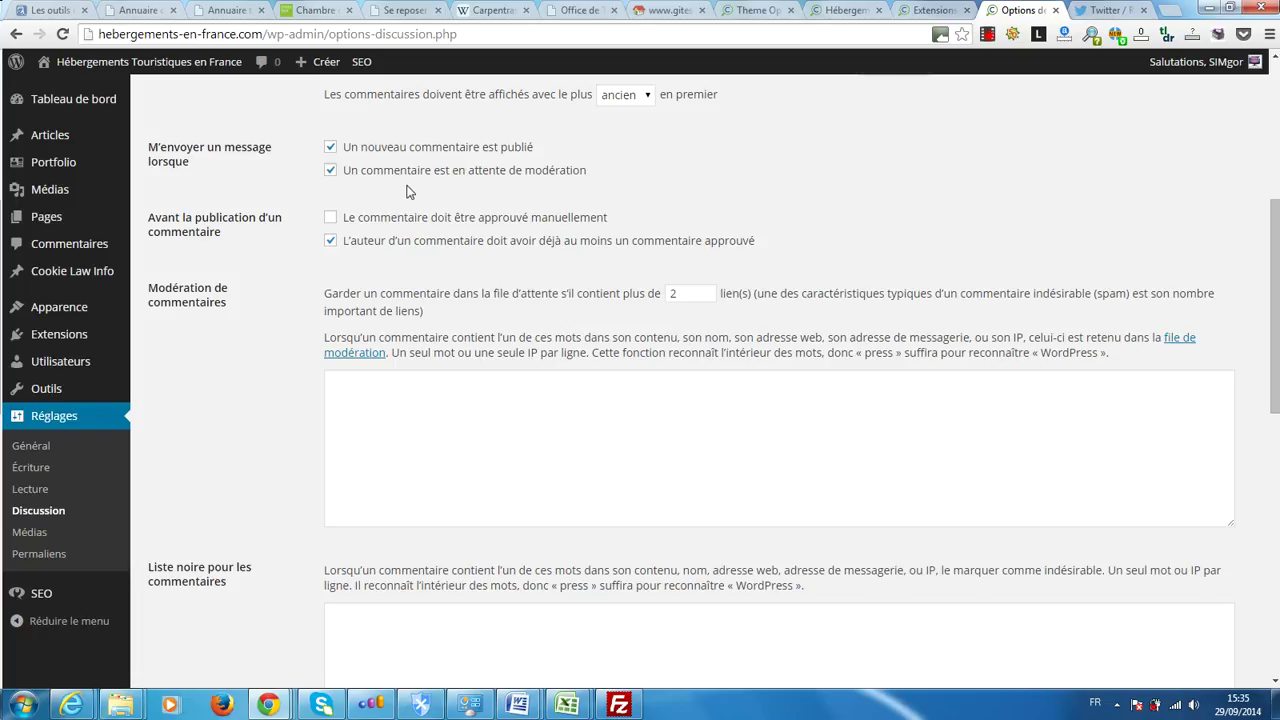
{"action": "left_click", "coordinate": [330, 147]}
{"action": "left_click", "coordinate": [330, 218]}
Review the comment moderation criteria and the Liste noire pour les commentaires field.
{"action": "scroll", "coordinate": [290, 365], "scroll_direction": "down", "scroll_amount": 2}
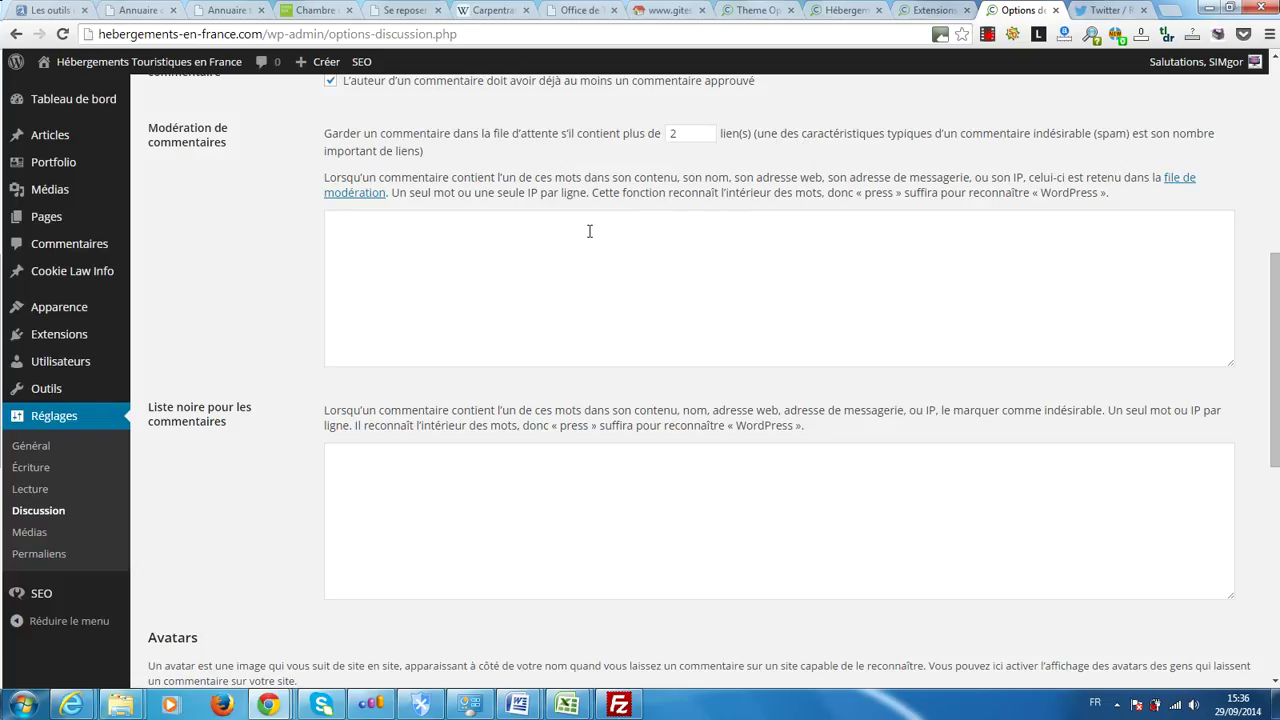
{"action": "scroll", "coordinate": [589, 232], "scroll_direction": "down", "scroll_amount": 1}
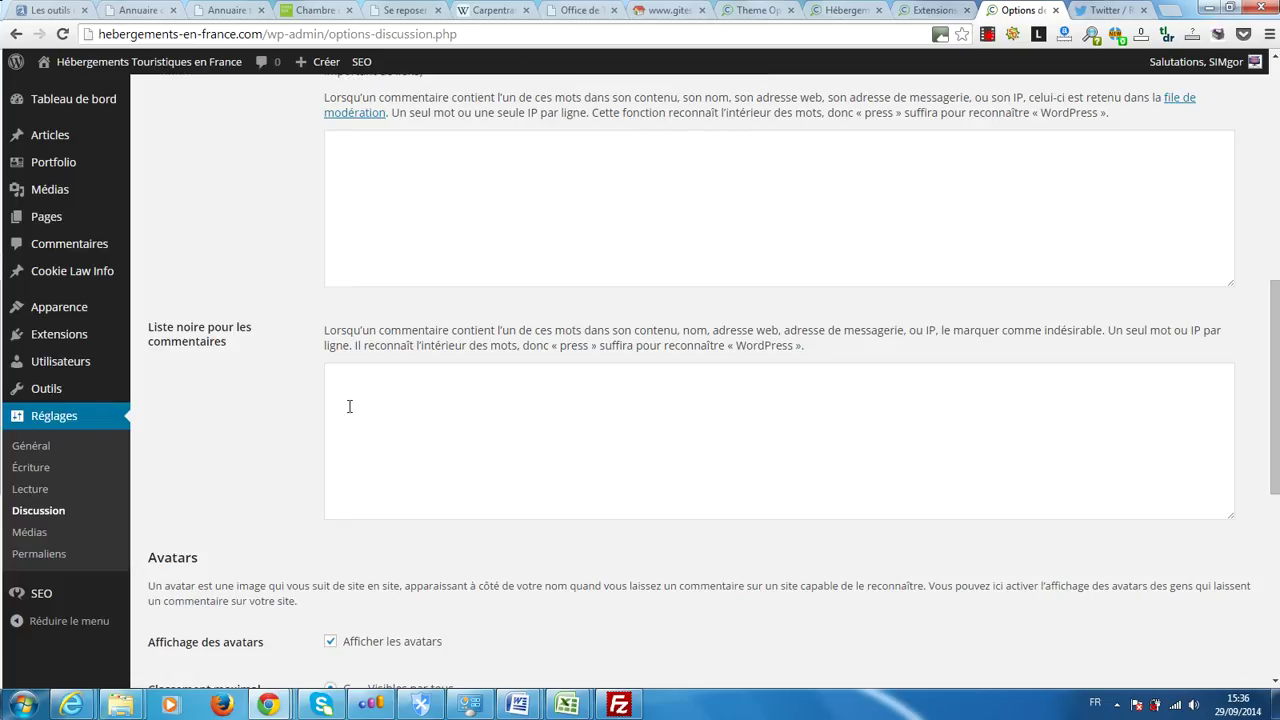
{"action": "scroll", "coordinate": [372, 416], "scroll_direction": "down", "scroll_amount": 1}
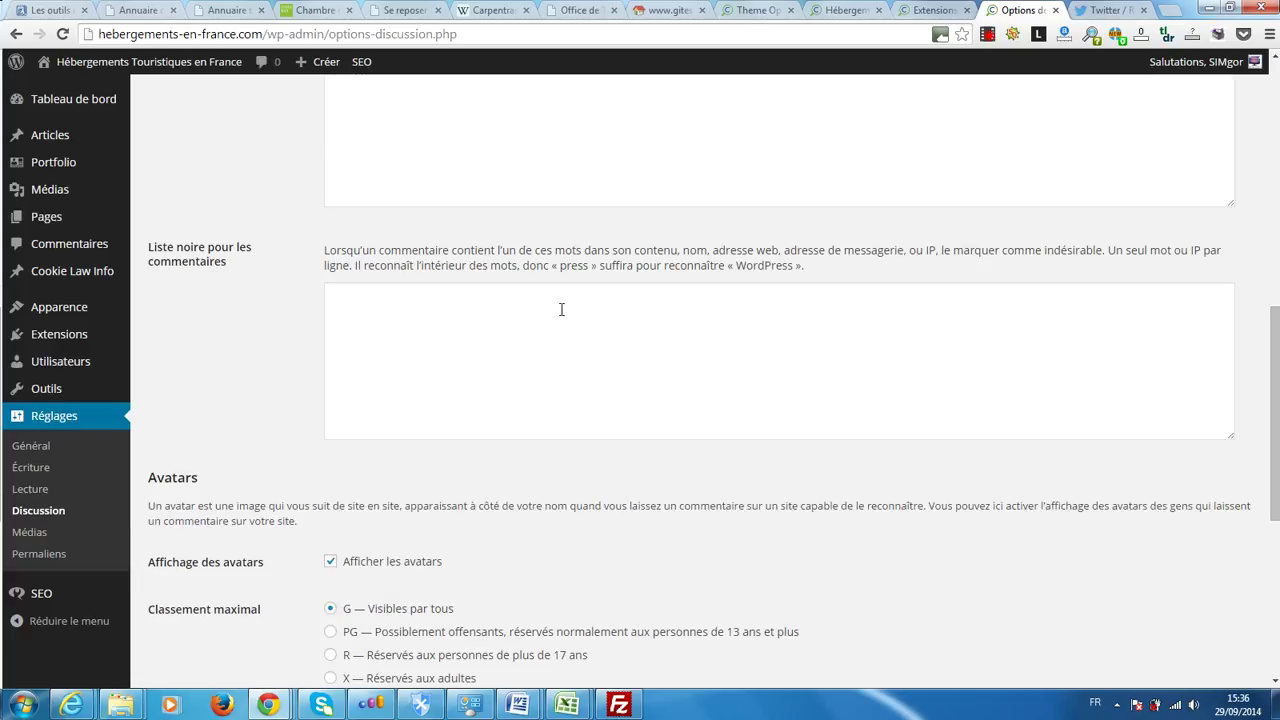
{"action": "left_click", "coordinate": [534, 323]}
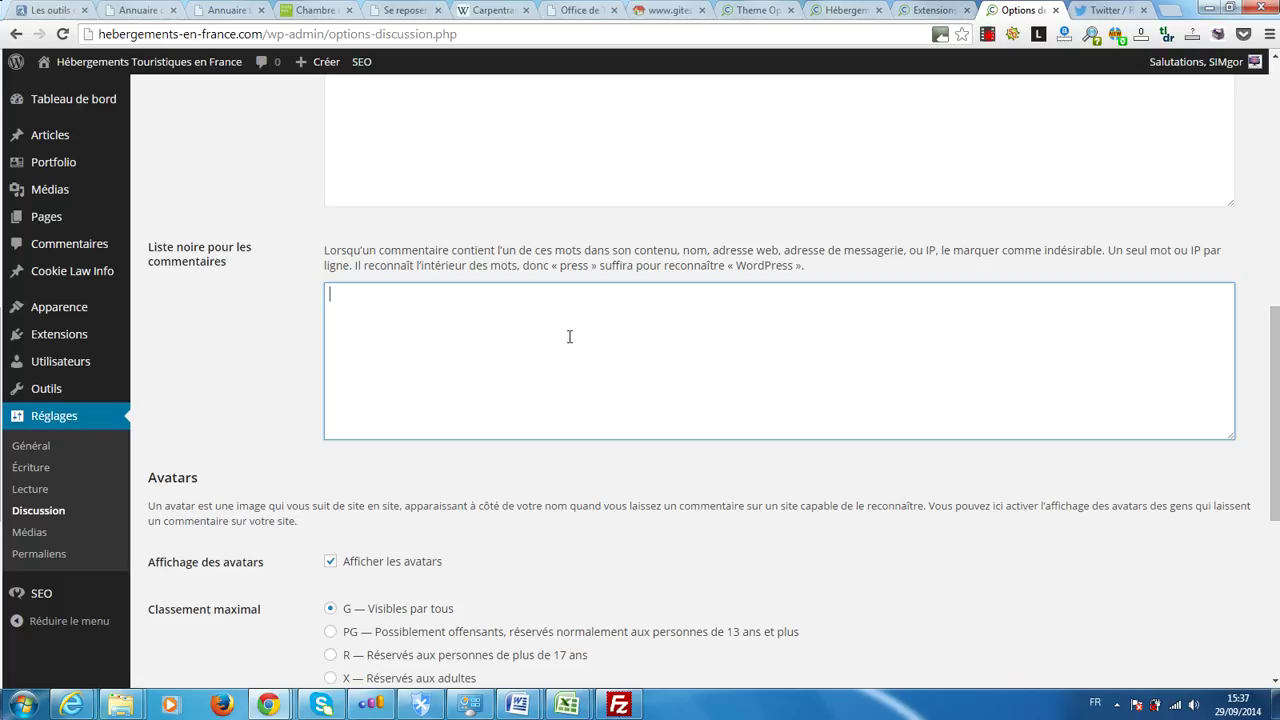
Choose Logo Gravatar as the default avatar and save the discussion settings.
{"action": "scroll", "coordinate": [419, 309], "scroll_direction": "down", "scroll_amount": 2}
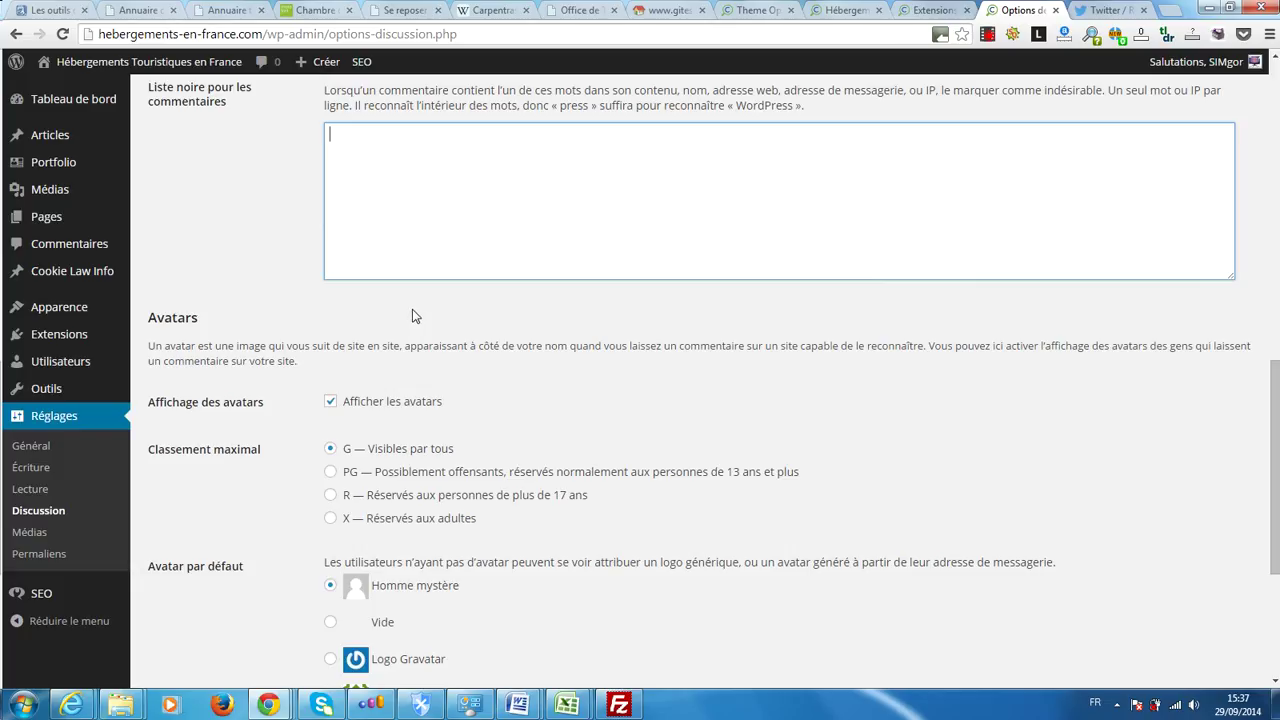
{"action": "scroll", "coordinate": [415, 316], "scroll_direction": "down", "scroll_amount": 1}
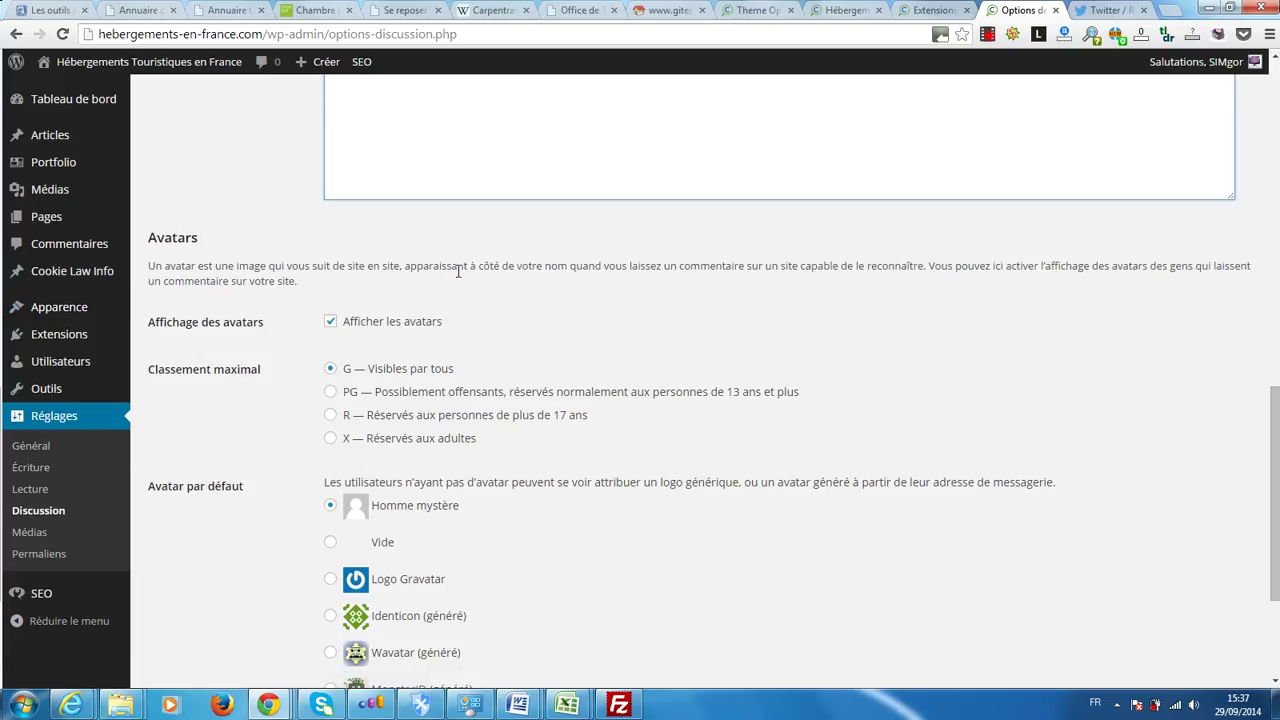
{"action": "scroll", "coordinate": [458, 271], "scroll_direction": "down", "scroll_amount": 1}
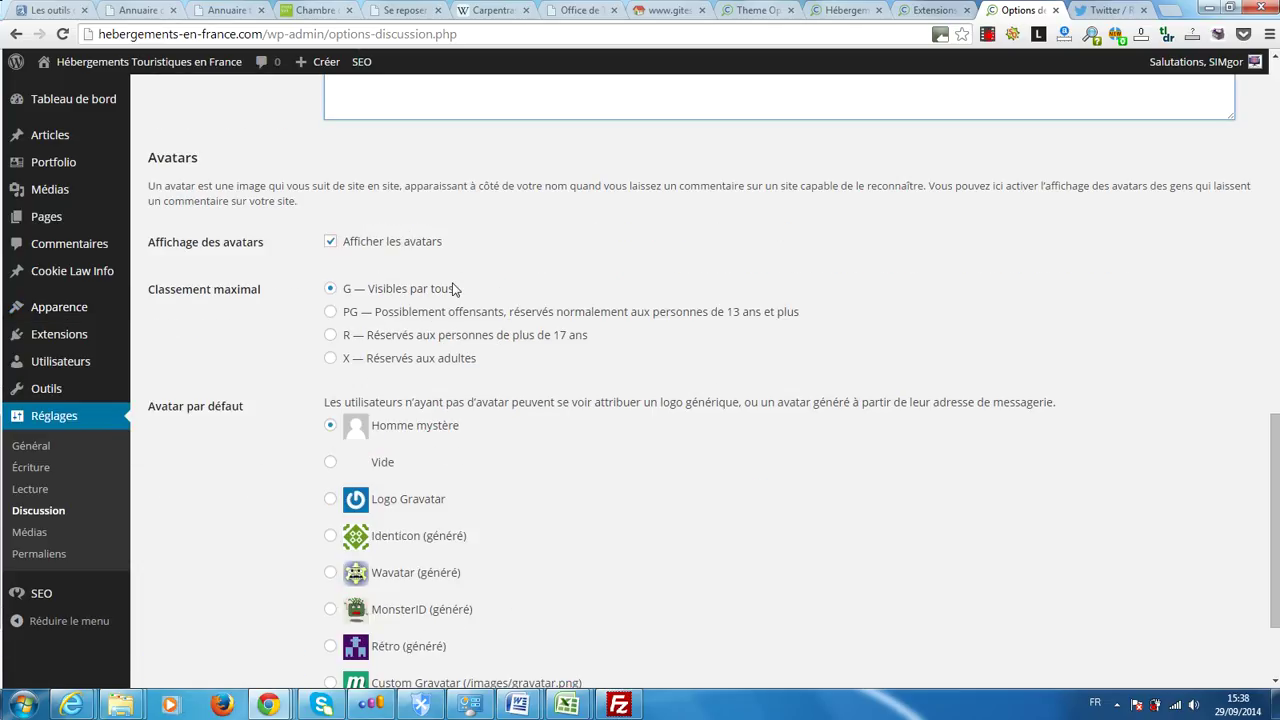
{"action": "scroll", "coordinate": [238, 246], "scroll_direction": "down", "scroll_amount": 1}
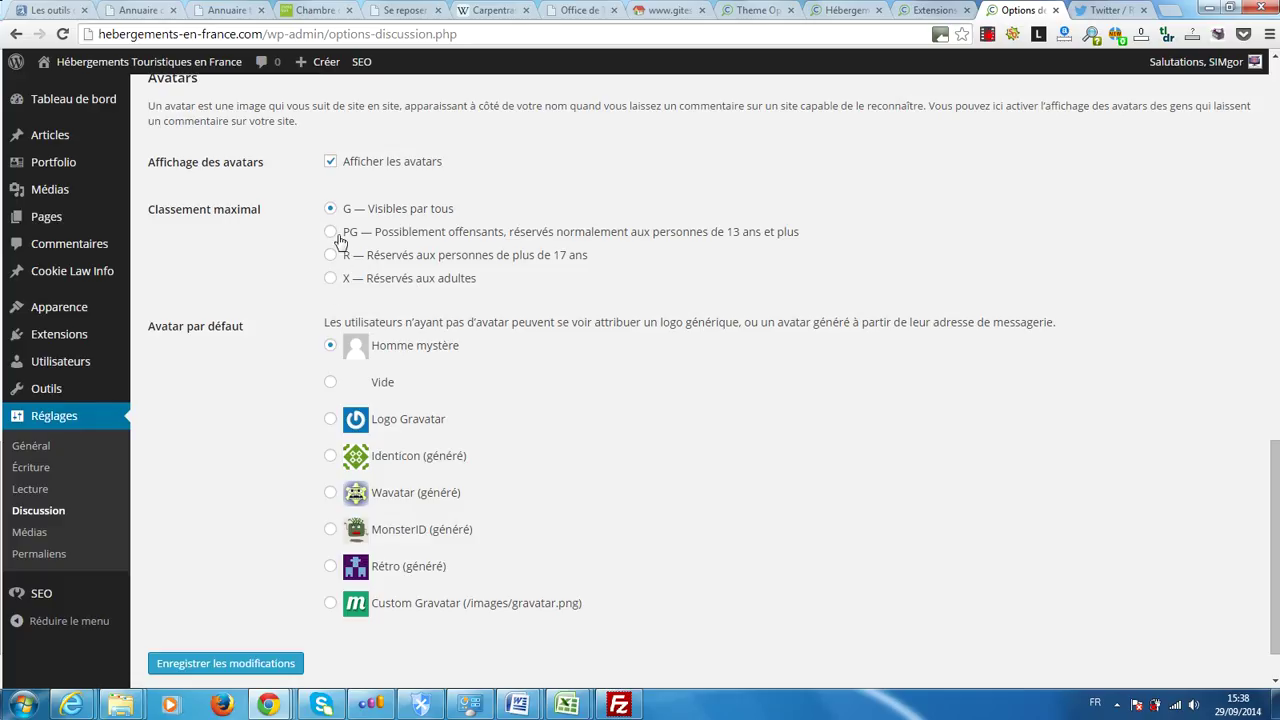
{"action": "scroll", "coordinate": [220, 229], "scroll_direction": "down", "scroll_amount": 1}
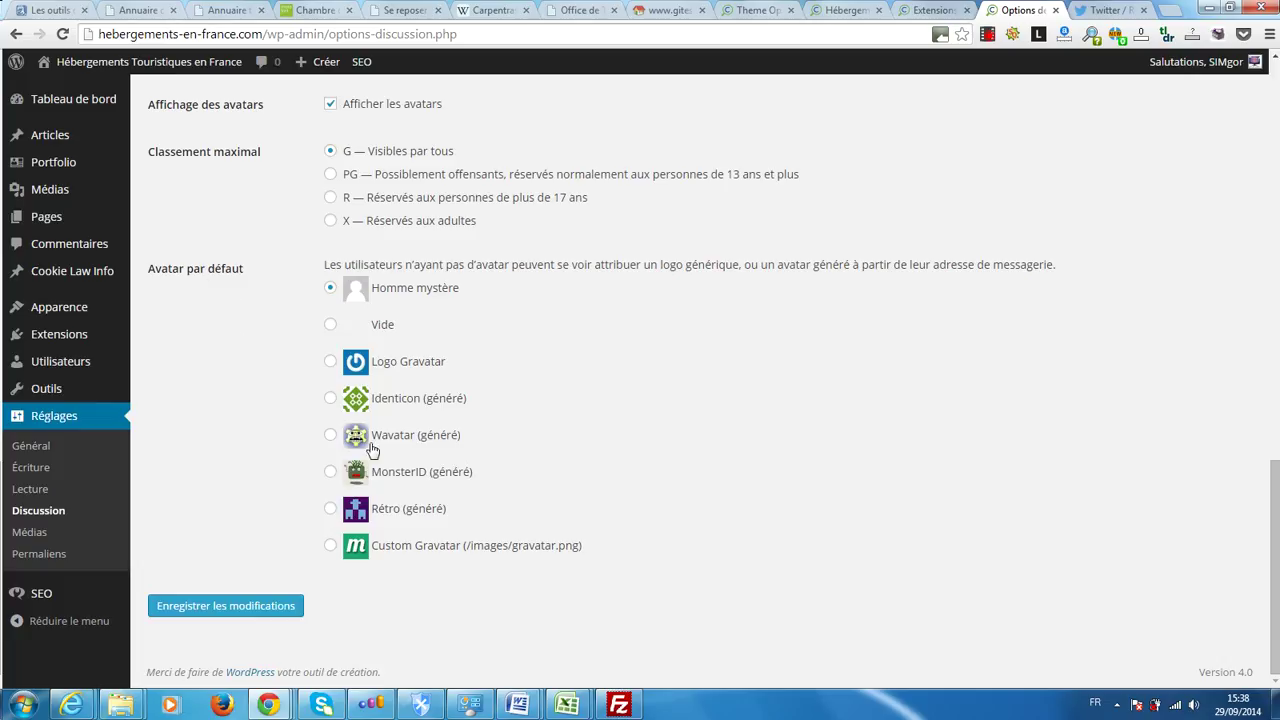
{"action": "left_click", "coordinate": [333, 364]}
{"action": "left_click", "coordinate": [236, 617]}
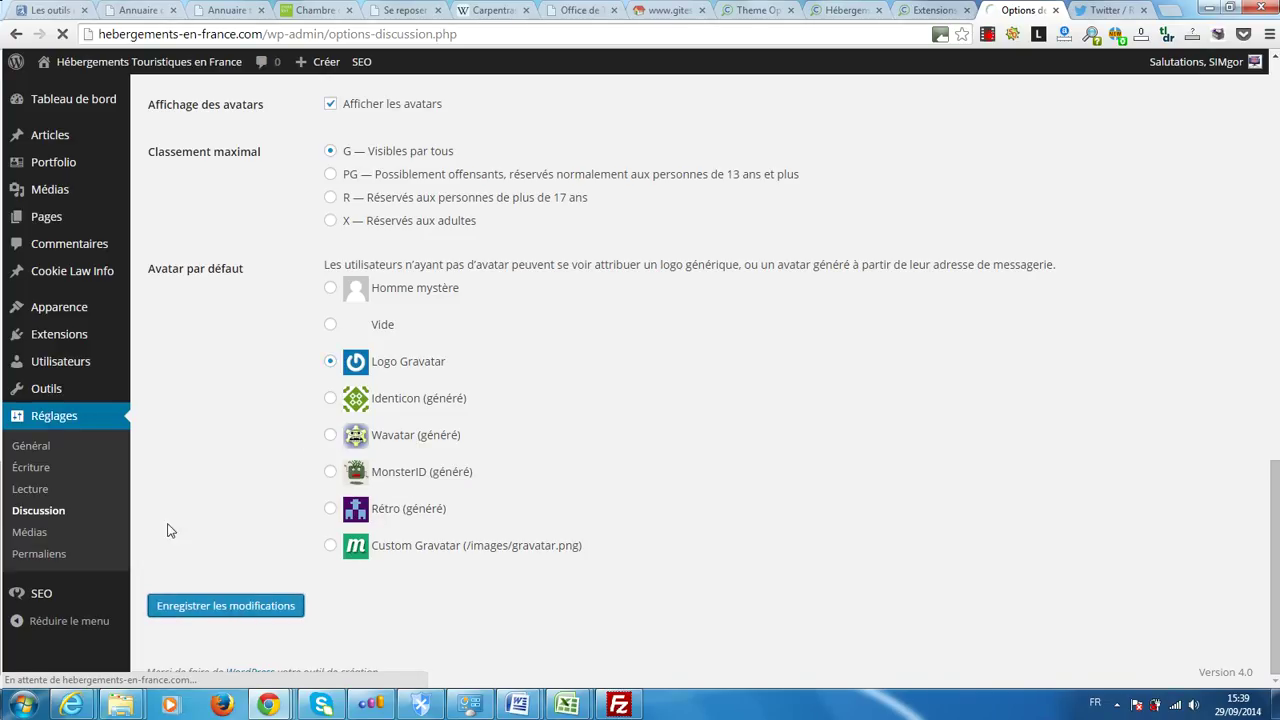
In the media settings, set the thumbnail height to 200 pixels and save the changes.
{"action": "left_click", "coordinate": [30, 531]}
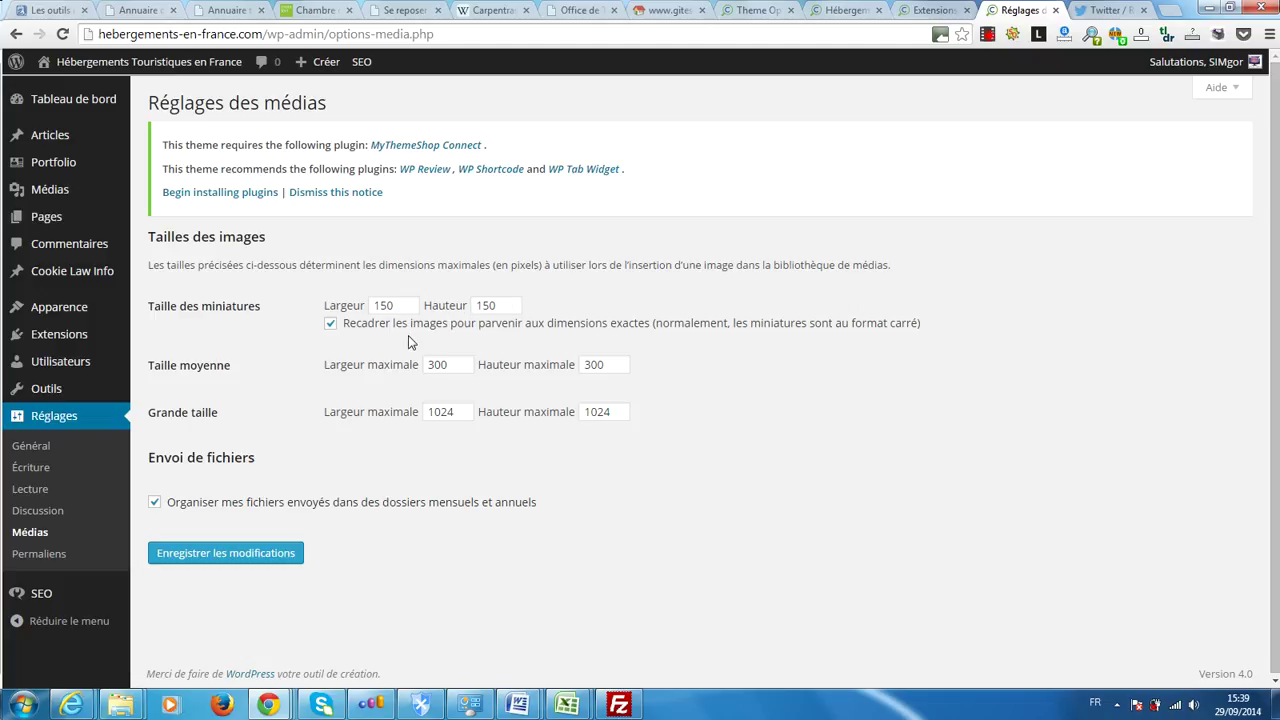
{"action": "double_click", "coordinate": [511, 302]}
{"action": "left_click", "coordinate": [511, 302]}
{"action": "left_click", "coordinate": [511, 302]}
{"action": "left_click", "coordinate": [511, 302]}
{"action": "left_click", "coordinate": [511, 302]}
{"action": "left_click", "coordinate": [511, 302]}
{"action": "left_click", "coordinate": [511, 302]}
{"action": "left_click", "coordinate": [511, 302]}
{"action": "left_click", "coordinate": [511, 302]}
{"action": "left_click", "coordinate": [511, 302]}
{"action": "left_click", "coordinate": [511, 302]}
{"action": "left_click", "coordinate": [511, 302]}
{"action": "left_click", "coordinate": [511, 302]}
{"action": "left_click", "coordinate": [511, 302]}
{"action": "left_click", "coordinate": [511, 302]}
{"action": "left_click", "coordinate": [511, 302]}
{"action": "left_click", "coordinate": [511, 302]}
{"action": "left_click", "coordinate": [511, 302]}
{"action": "left_click", "coordinate": [511, 302]}
{"action": "left_click", "coordinate": [511, 302]}
{"action": "left_click", "coordinate": [221, 557]}
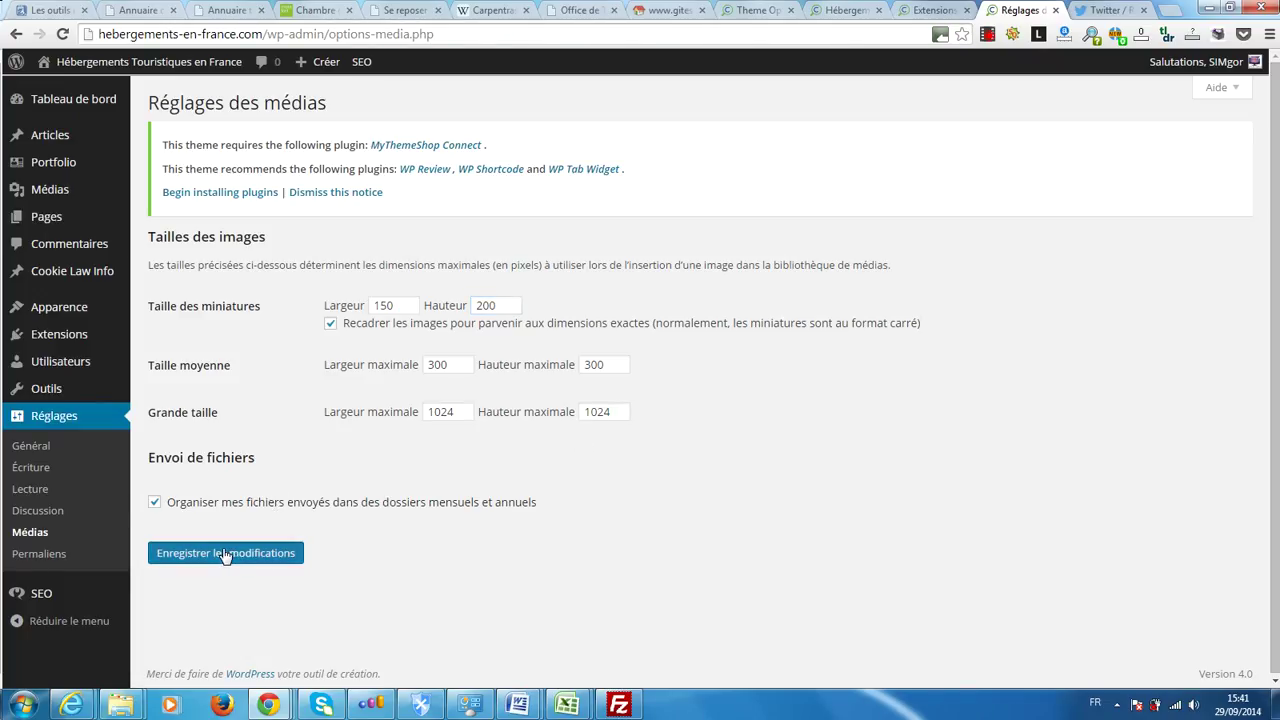
In the permalink settings, choose the Nom de l'article structure and save the changes.
{"action": "left_click", "coordinate": [30, 558]}
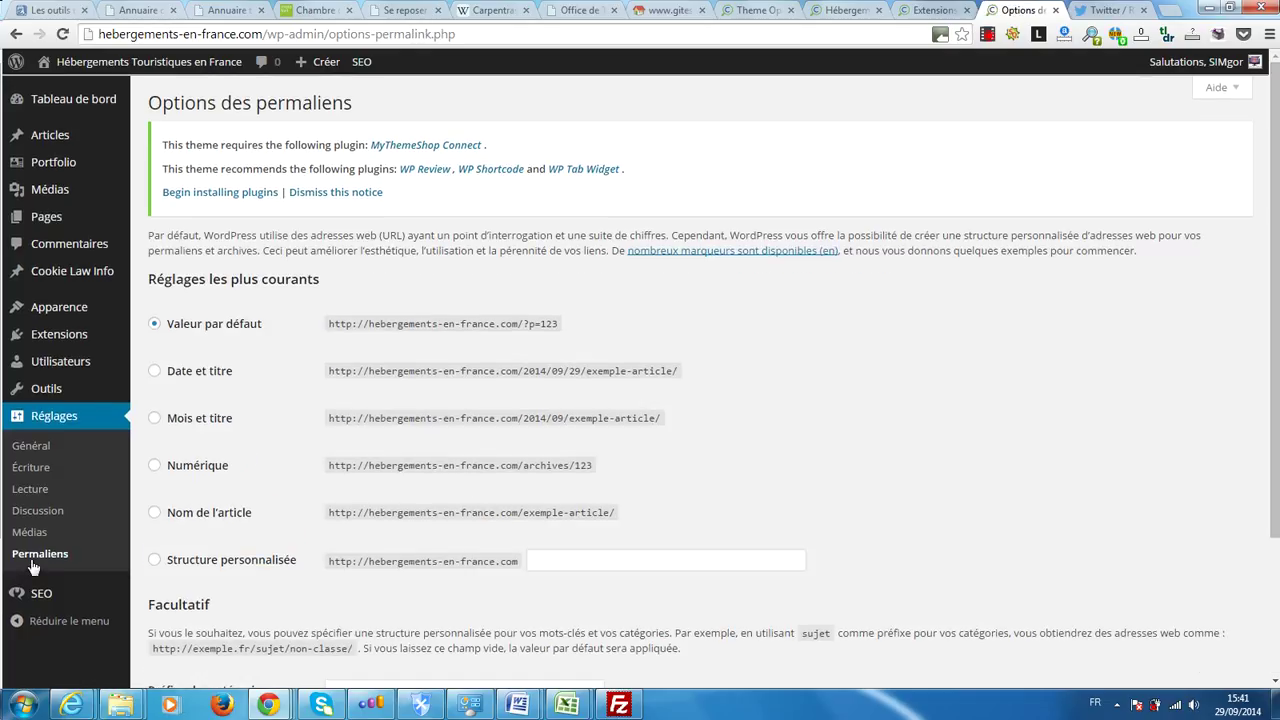
{"action": "scroll", "coordinate": [361, 311], "scroll_direction": "down", "scroll_amount": 1}
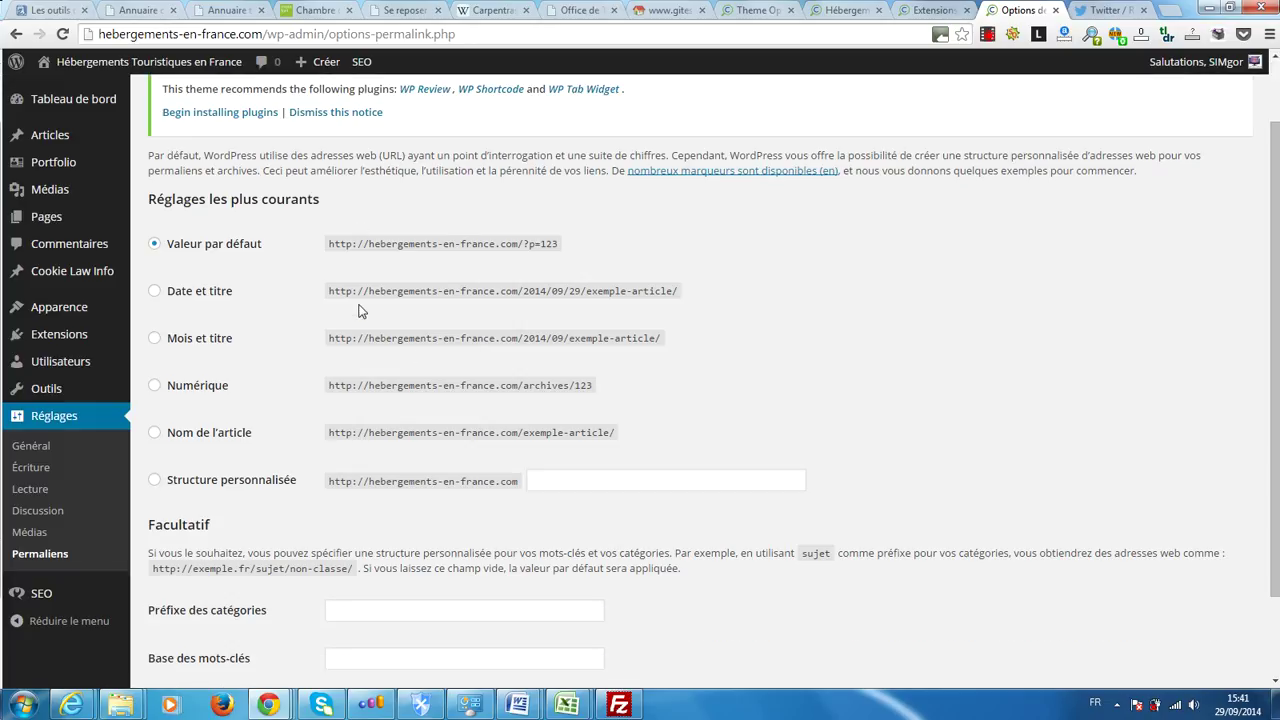
{"action": "scroll", "coordinate": [361, 311], "scroll_direction": "down", "scroll_amount": 2}
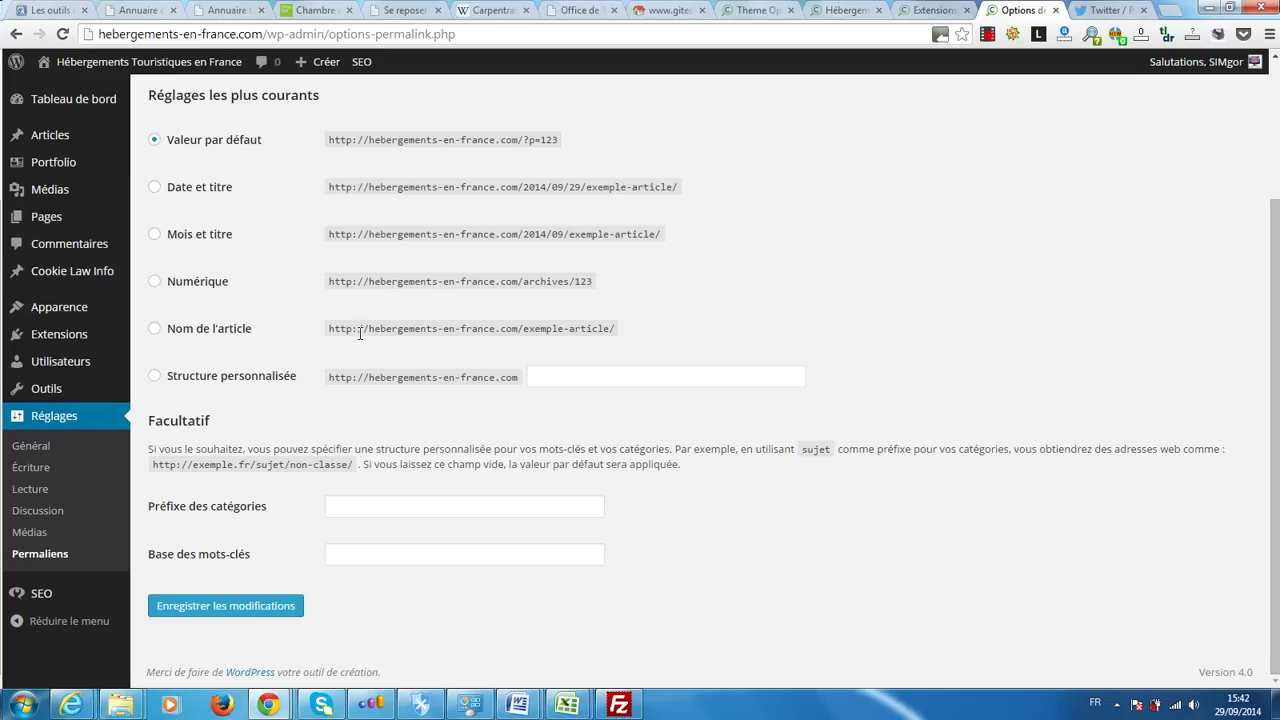
{"action": "left_click", "coordinate": [153, 330]}
{"action": "left_click", "coordinate": [635, 375]}
{"action": "left_click", "coordinate": [210, 612]}
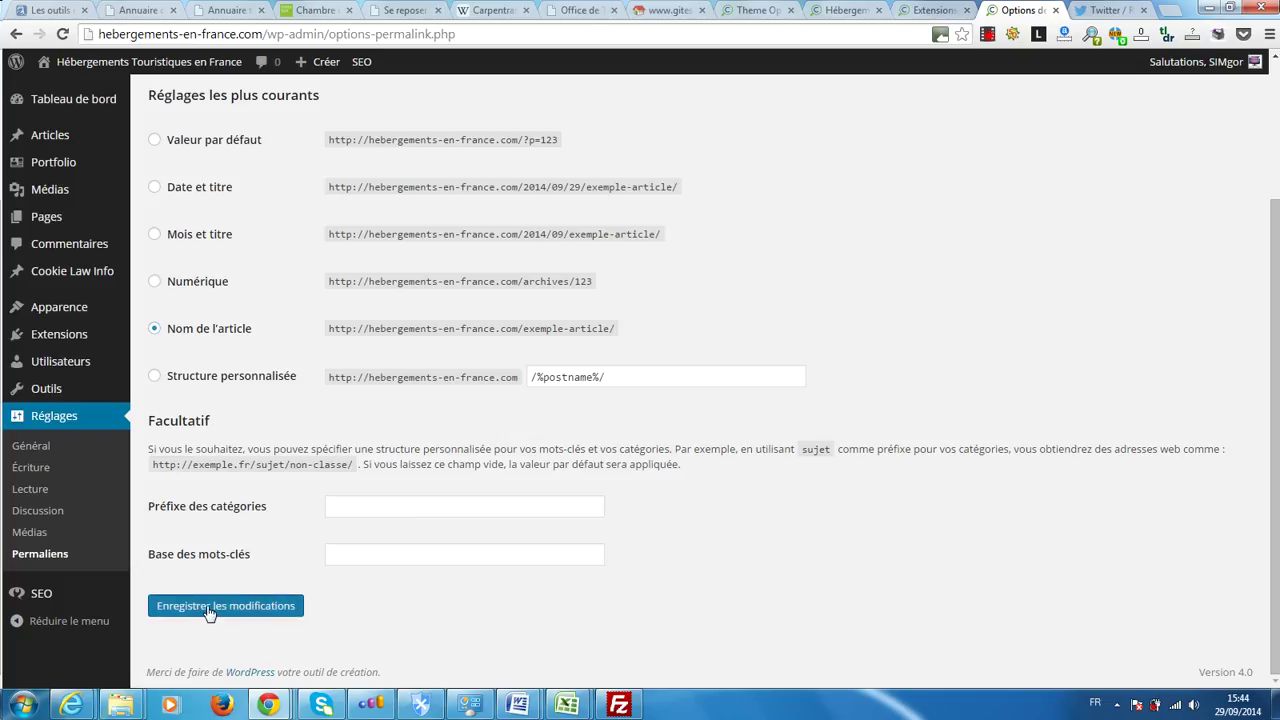
{"action": "left_click", "coordinate": [210, 610]}
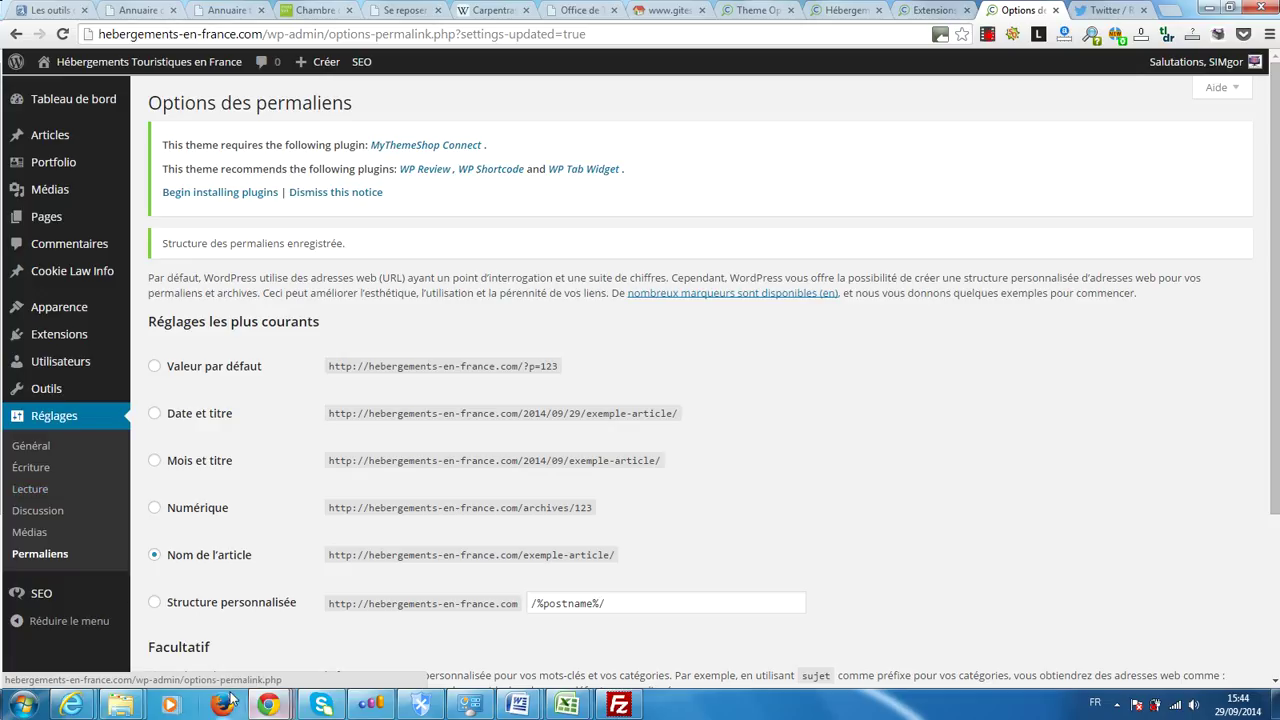
{"action": "left_click", "coordinate": [472, 708]}
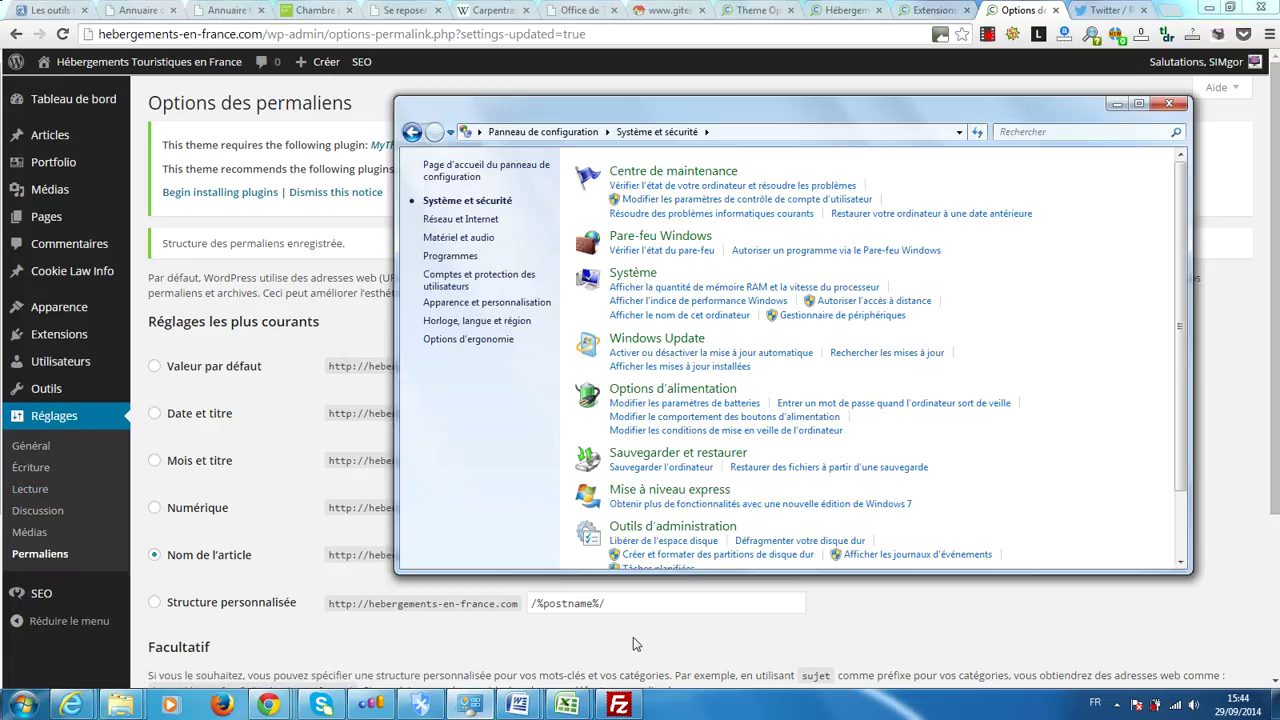
{"action": "left_click", "coordinate": [432, 708]}
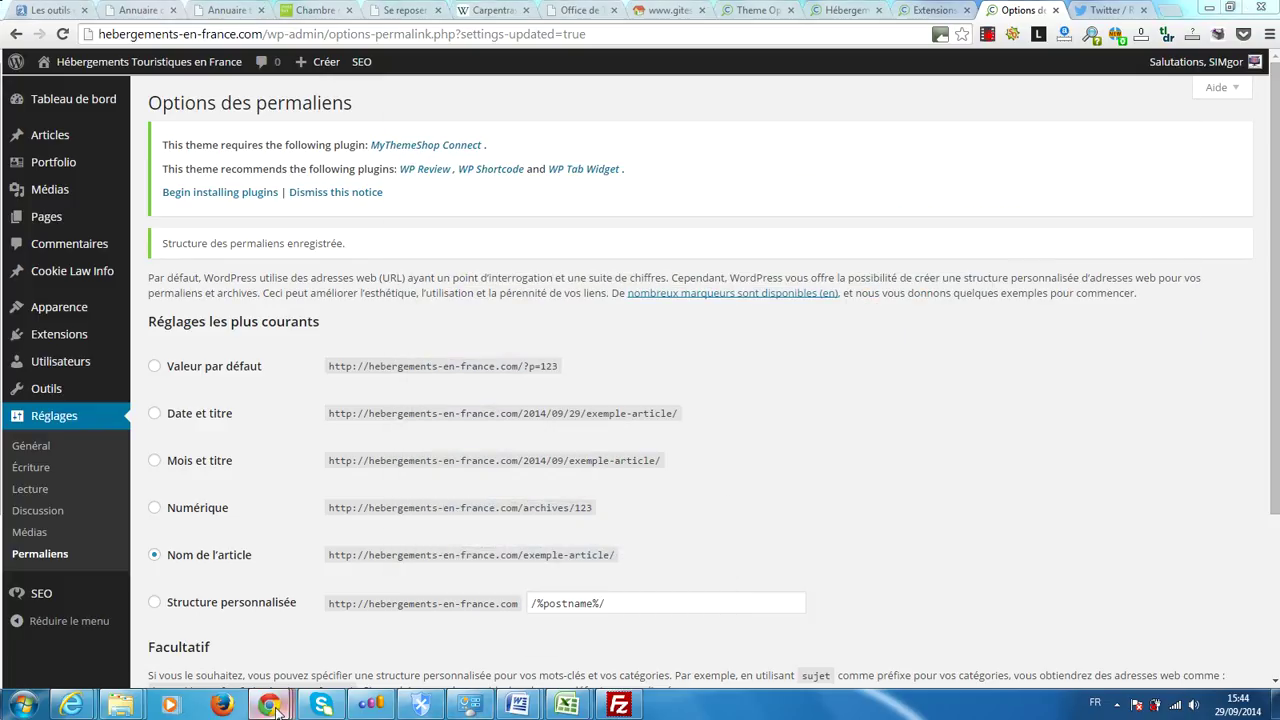
{"action": "mouse_move", "coordinate": [272, 708]}
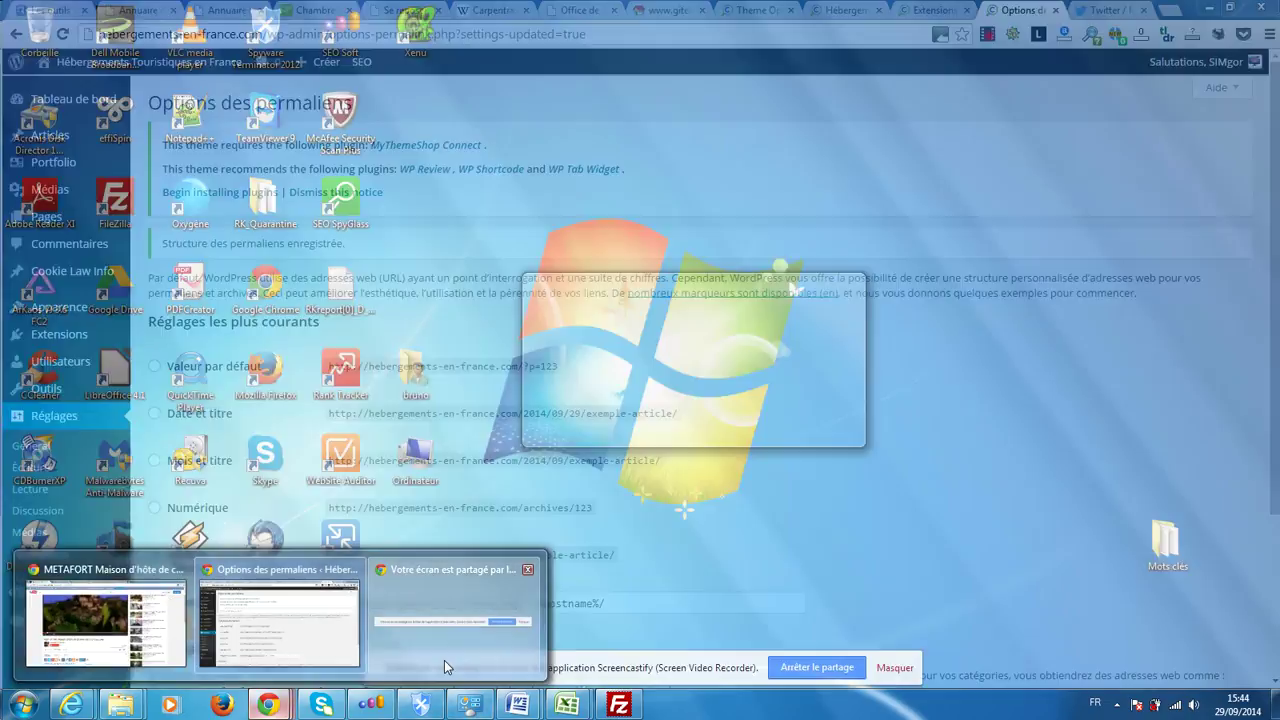